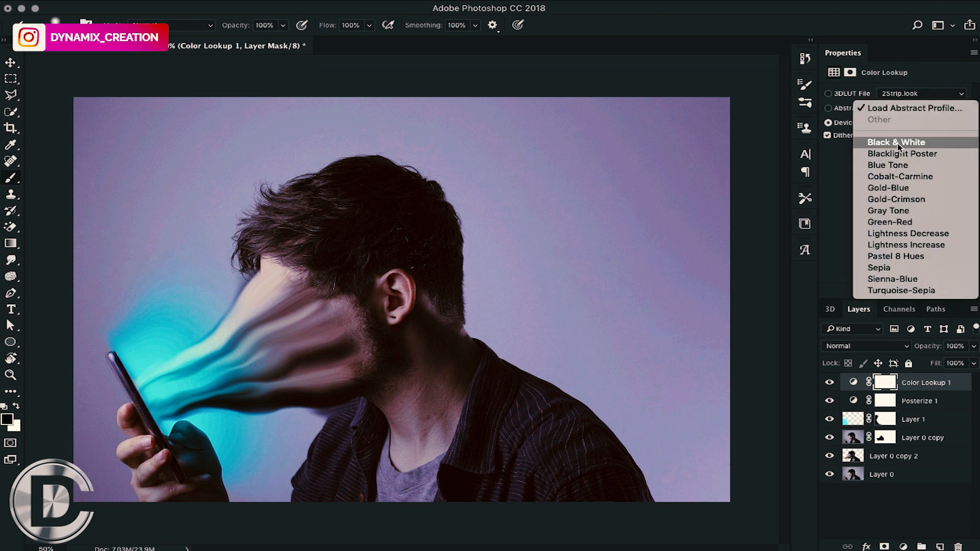
# Step: Set the Color Lookup's abstract profile to Cobalt-Carmine and add a Brightness/Contrast adjustment layer with contrast 41
pyautogui.click(898, 174)
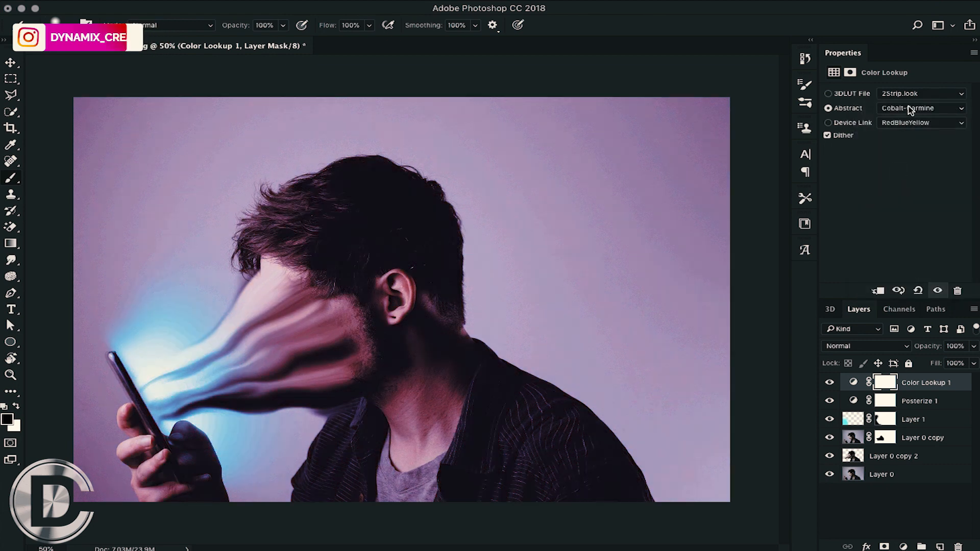
pyautogui.click(903, 547)
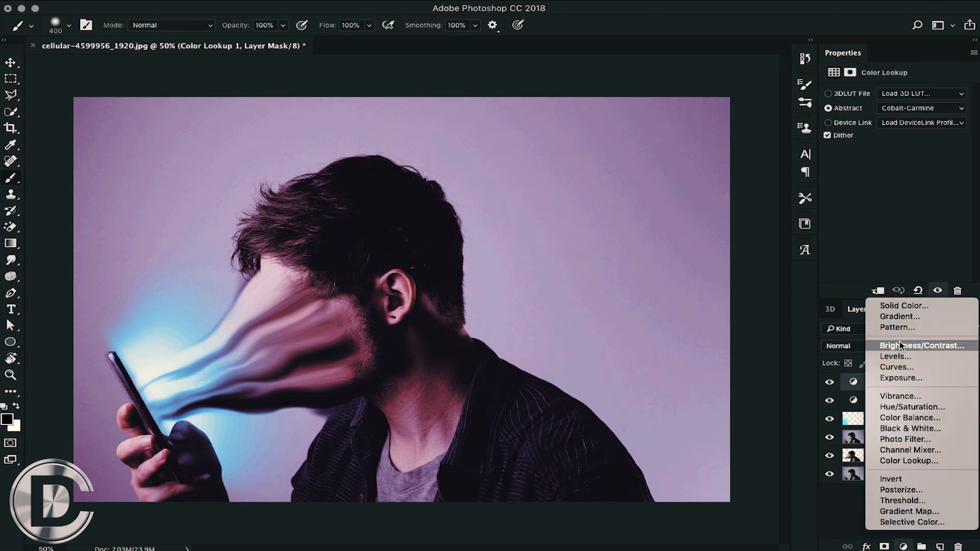
pyautogui.click(914, 346)
pyautogui.moveTo(896, 149); pyautogui.dragTo(922, 149)
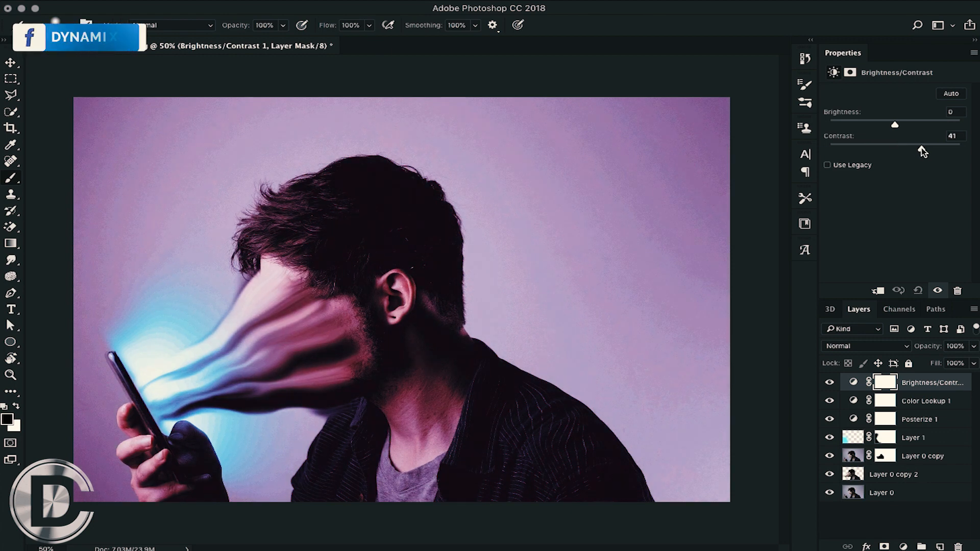
# Step: Add a new layer on top of the stack, fill it with black and set its blend mode to Overlay
pyautogui.click(925, 524)
pyautogui.click(940, 547)
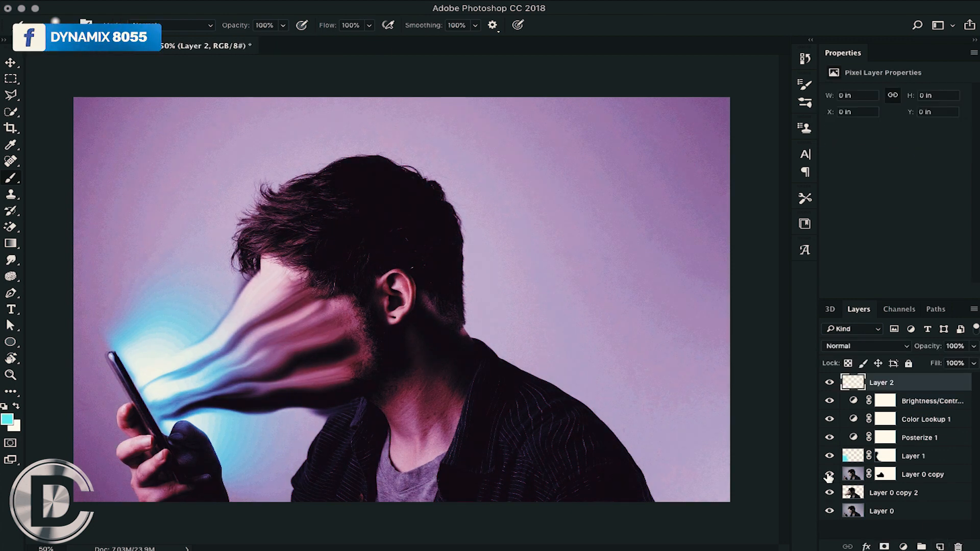
pyautogui.hotkey('alt', 'BackSpace')
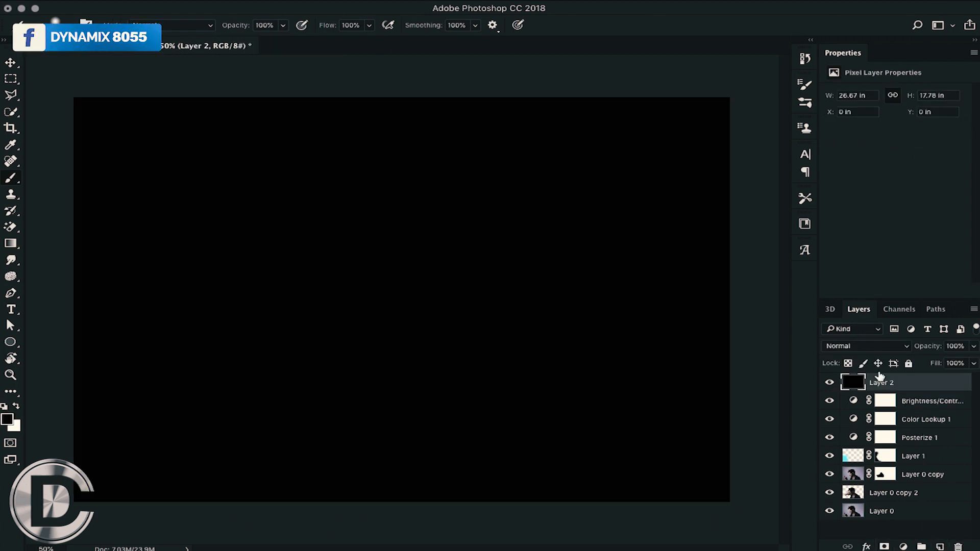
pyautogui.click(866, 347)
pyautogui.click(844, 484)
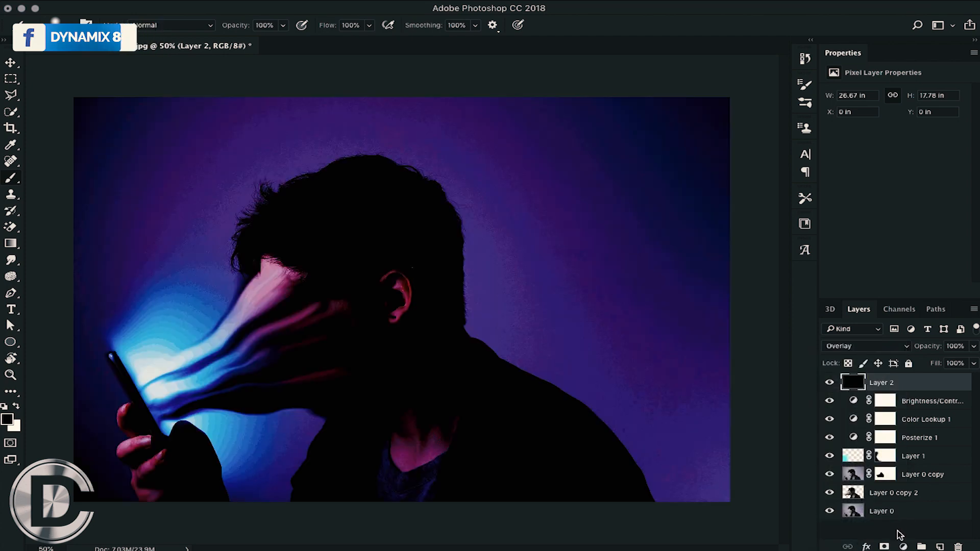
# Step: Add a mask to the black Overlay layer and paint black on it over the man with a very large soft brush
pyautogui.click(884, 547)
pyautogui.press(']')
pyautogui.press(']')
pyautogui.press(']')
pyautogui.press(']')
pyautogui.press(']')
pyautogui.press(']')
pyautogui.press(']')
pyautogui.press(']')
pyautogui.press(']')
pyautogui.press(']')
pyautogui.moveTo(370, 331)
pyautogui.mouseDown()
pyautogui.moveTo(306, 363)
pyautogui.moveTo(388, 301)
pyautogui.moveTo(439, 369)
pyautogui.moveTo(400, 231)
pyautogui.mouseUp()
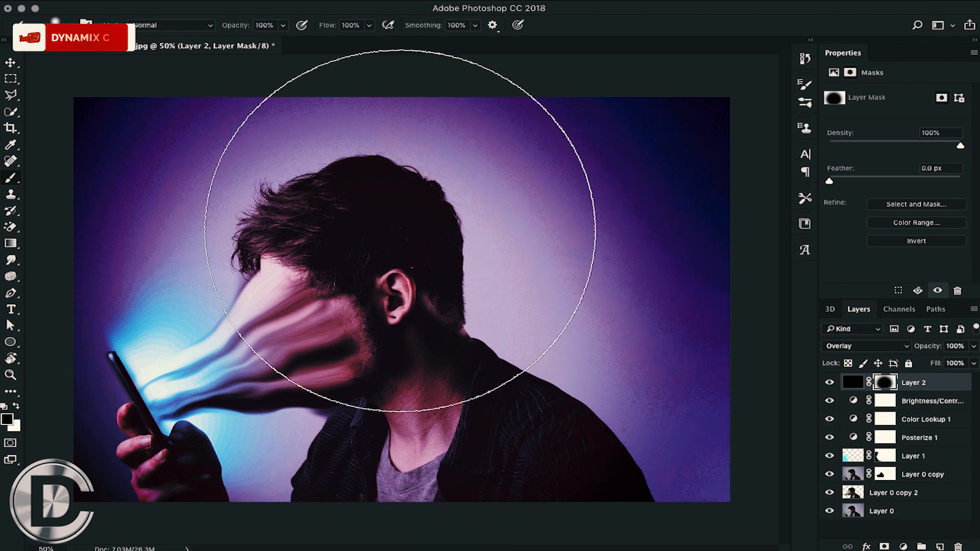
pyautogui.press('v')
# Step: Duplicate the photo layer again so that two copies sit above the original Layer 0
pyautogui.click(852, 382)
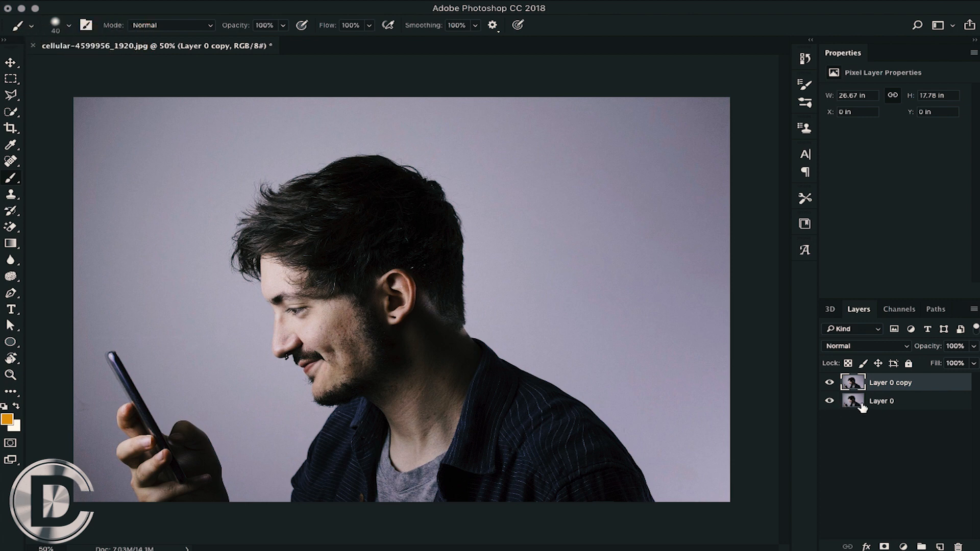
pyautogui.moveTo(864, 409); pyautogui.dragTo(865, 408)
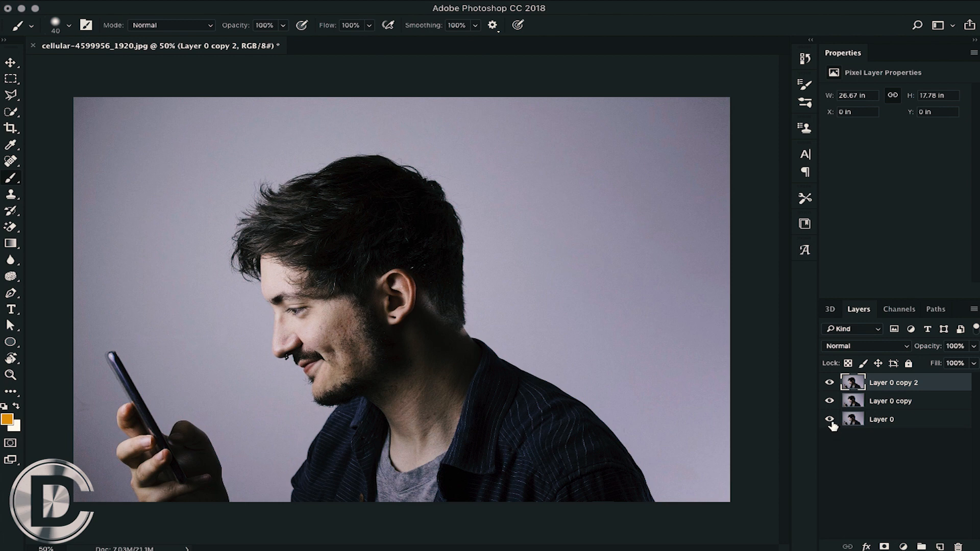
pyautogui.click(829, 420)
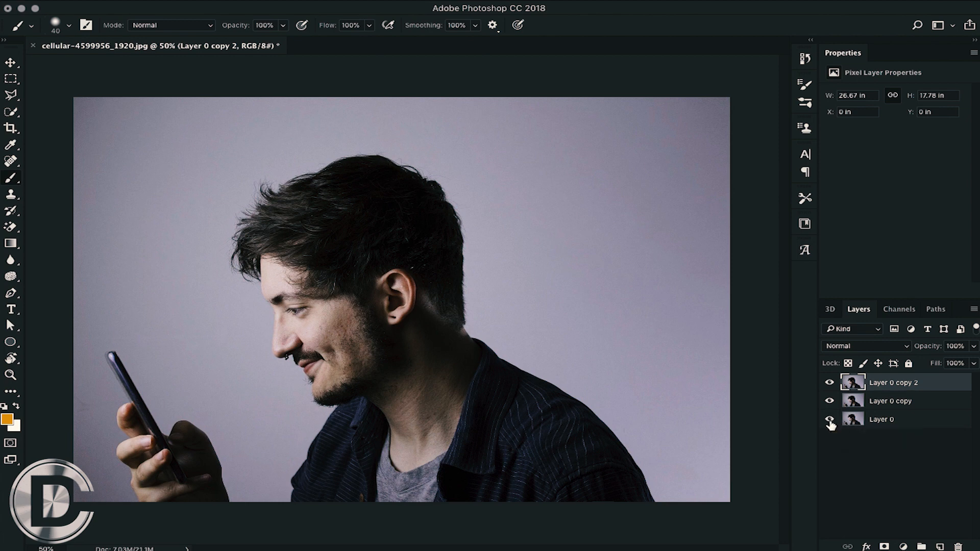
# Step: Select the man's head, torso and jacket on Layer 0 copy 2 with the Quick Selection tool, leaving out the hand and phone
pyautogui.press('w')
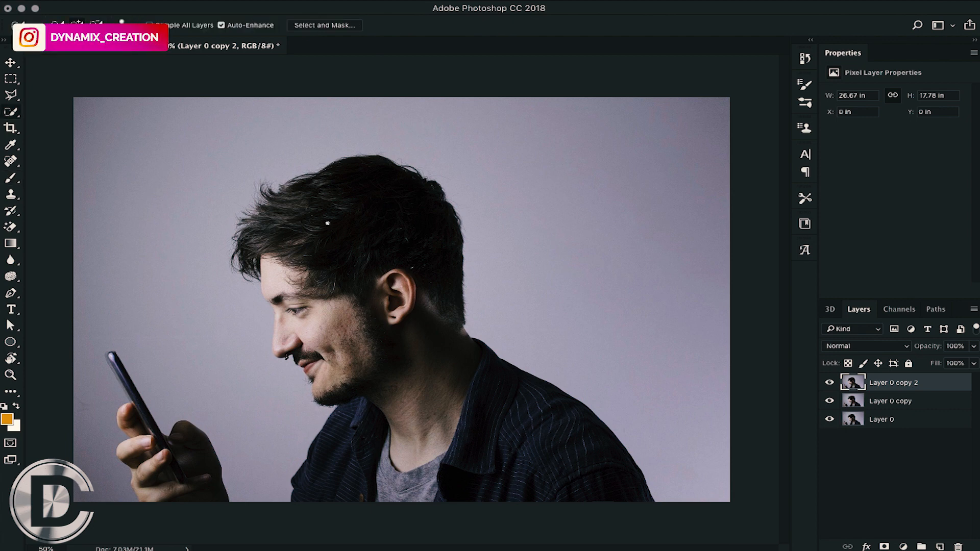
pyautogui.moveTo(356, 279)
pyautogui.mouseDown()
pyautogui.moveTo(301, 287)
pyautogui.moveTo(456, 402)
pyautogui.moveTo(531, 430)
pyautogui.mouseUp()
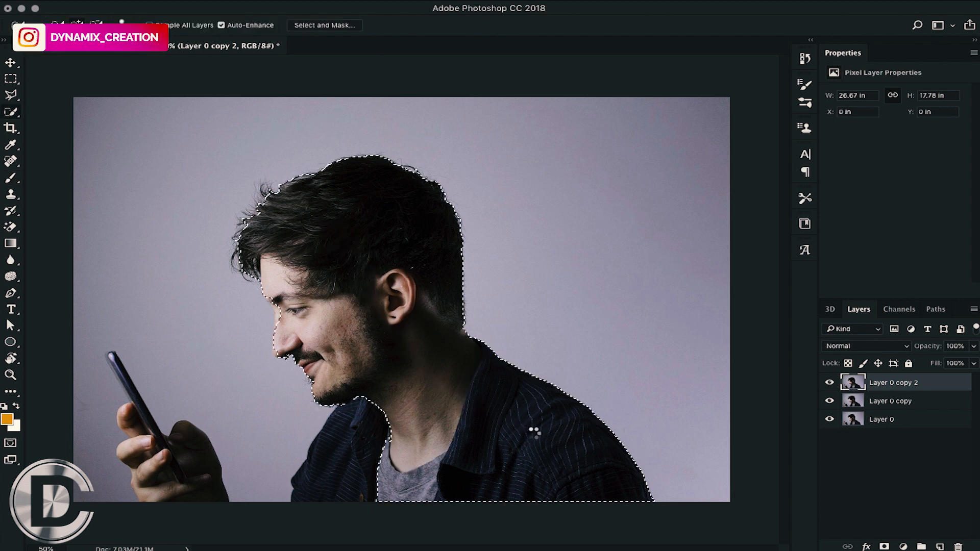
pyautogui.moveTo(397, 459); pyautogui.dragTo(335, 486)
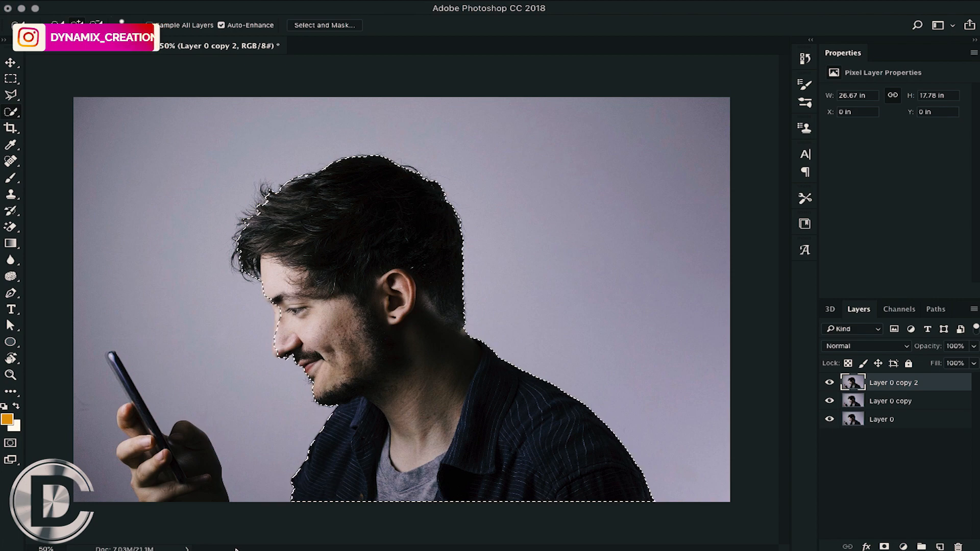
# Step: Extend the selection along the bridge and tip of the nose so it follows the face profile
pyautogui.scroll(6, 222, 326)
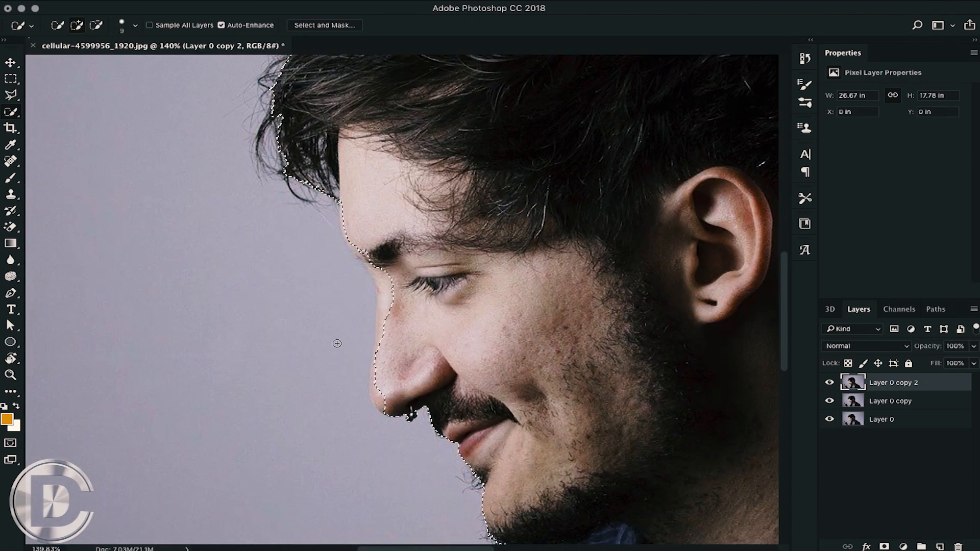
pyautogui.moveTo(382, 358)
pyautogui.mouseDown()
pyautogui.moveTo(385, 296)
pyautogui.moveTo(383, 319)
pyautogui.moveTo(357, 251)
pyautogui.moveTo(379, 403)
pyautogui.mouseUp()
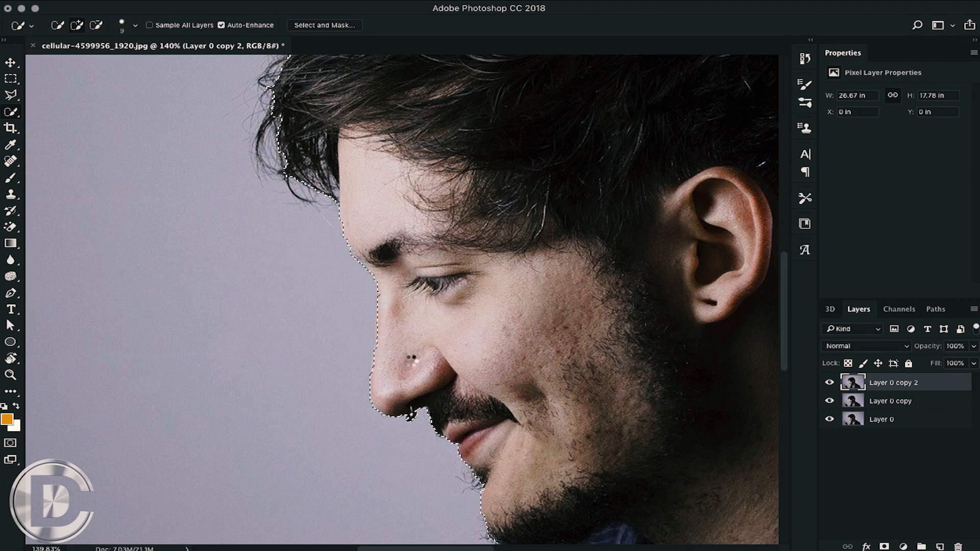
pyautogui.hscroll(5, 547, 430)
pyautogui.scroll(-3, 548, 430)
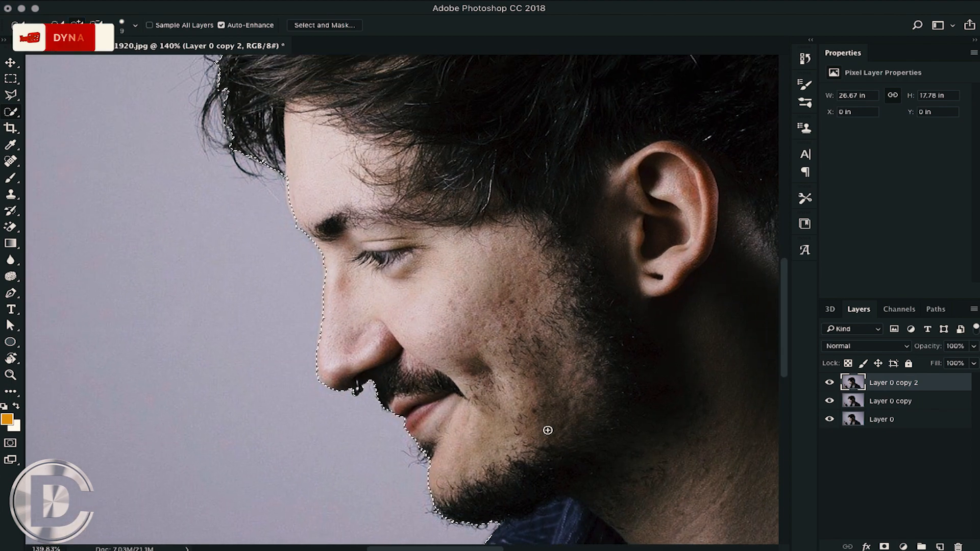
# Step: Add the loose hair strands above the forehead and along the front of the hair to the selection
pyautogui.scroll(8, 548, 430)
pyautogui.hscroll(-2, 548, 430)
pyautogui.moveTo(350, 272)
pyautogui.mouseDown()
pyautogui.moveTo(245, 278)
pyautogui.moveTo(274, 289)
pyautogui.moveTo(261, 327)
pyautogui.mouseUp()
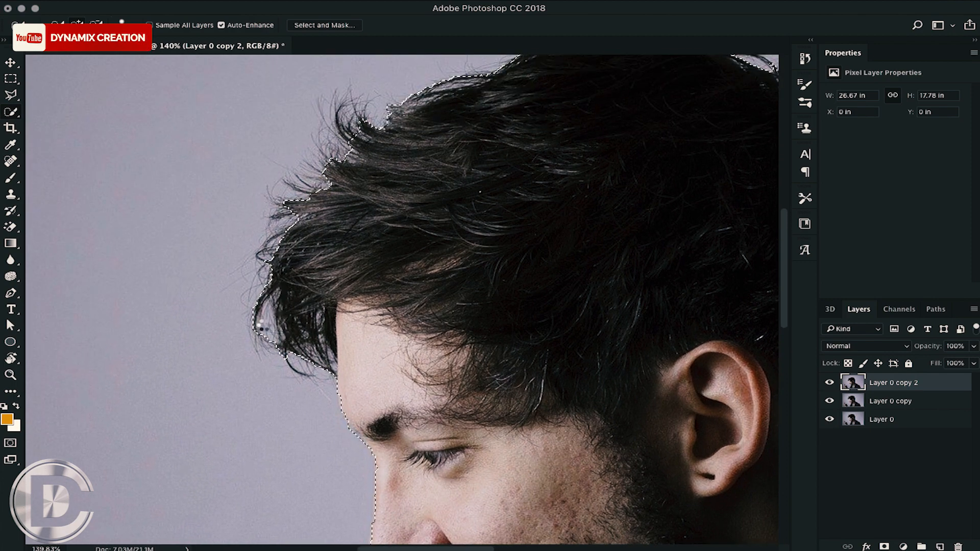
pyautogui.scroll(5, 461, 228)
pyautogui.hscroll(5, 461, 229)
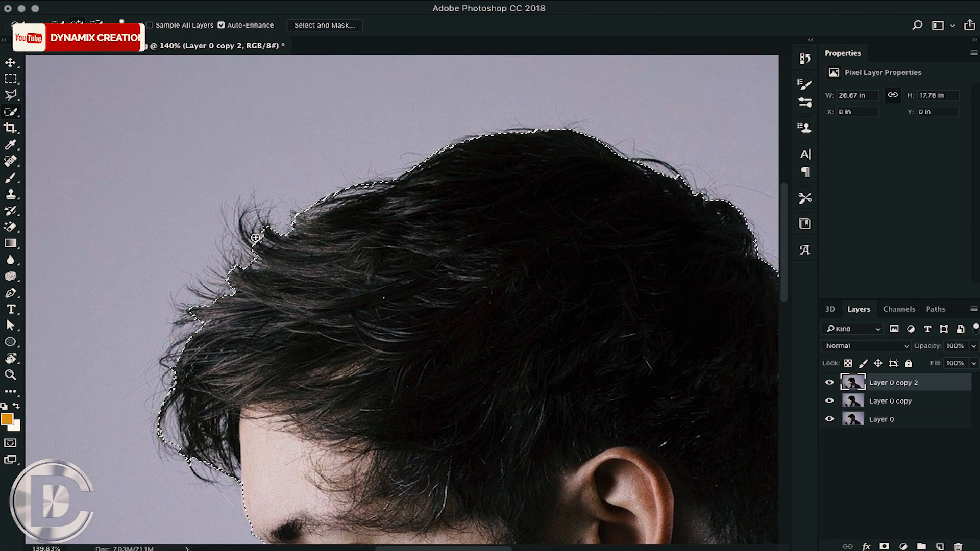
pyautogui.moveTo(248, 230); pyautogui.dragTo(245, 220)
pyautogui.click(189, 319)
# Step: Inspect the selection edge along the neck, shoulder, jacket and chin
pyautogui.hscroll(5, 430, 310)
pyautogui.scroll(-5, 430, 310)
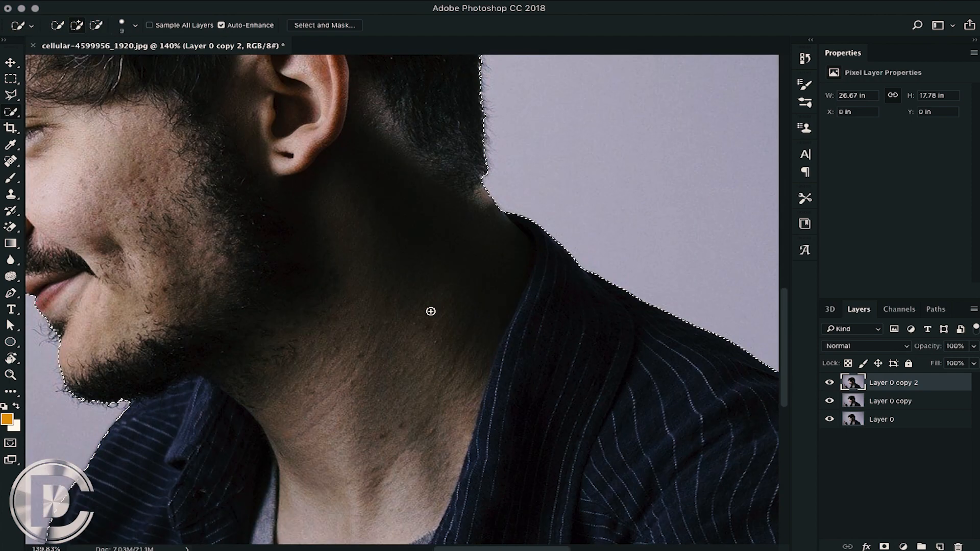
pyautogui.hscroll(2, 431, 311)
pyautogui.scroll(-3, 430, 311)
pyautogui.hscroll(3, 430, 311)
pyautogui.hscroll(-8, 431, 311)
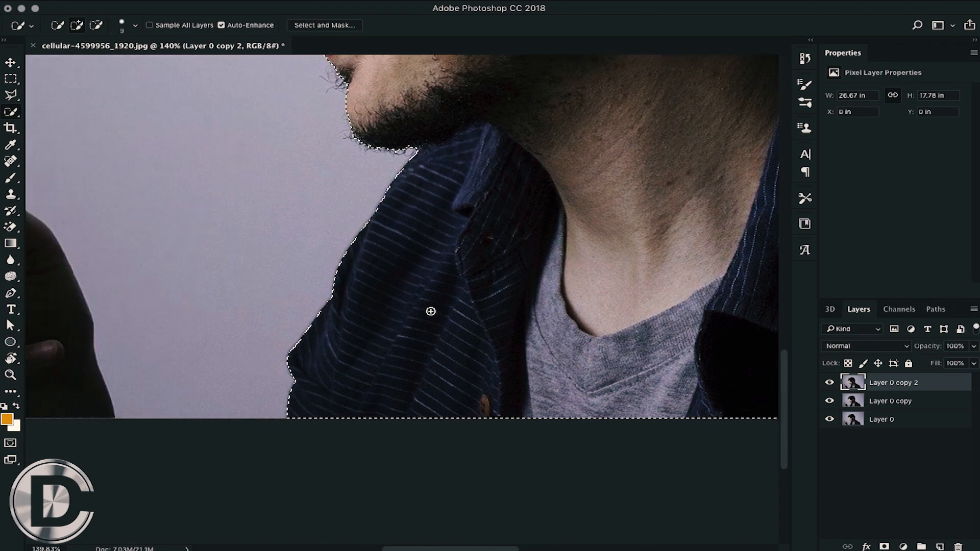
pyautogui.scroll(5, 431, 311)
pyautogui.scroll(2, 430, 311)
pyautogui.scroll(-8, 430, 311)
pyautogui.hscroll(-5, 430, 311)
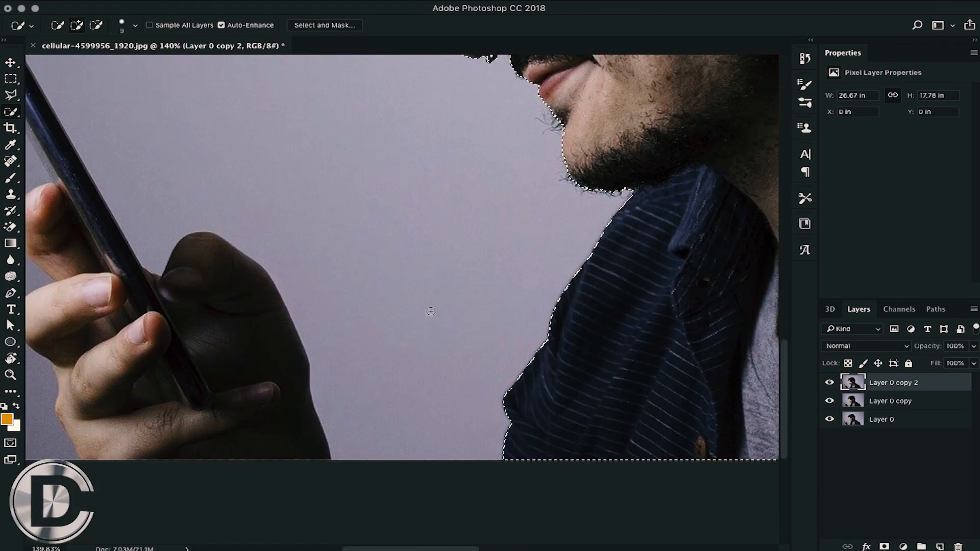
pyautogui.scroll(1, 431, 310)
pyautogui.hotkey('ctrl', '0')
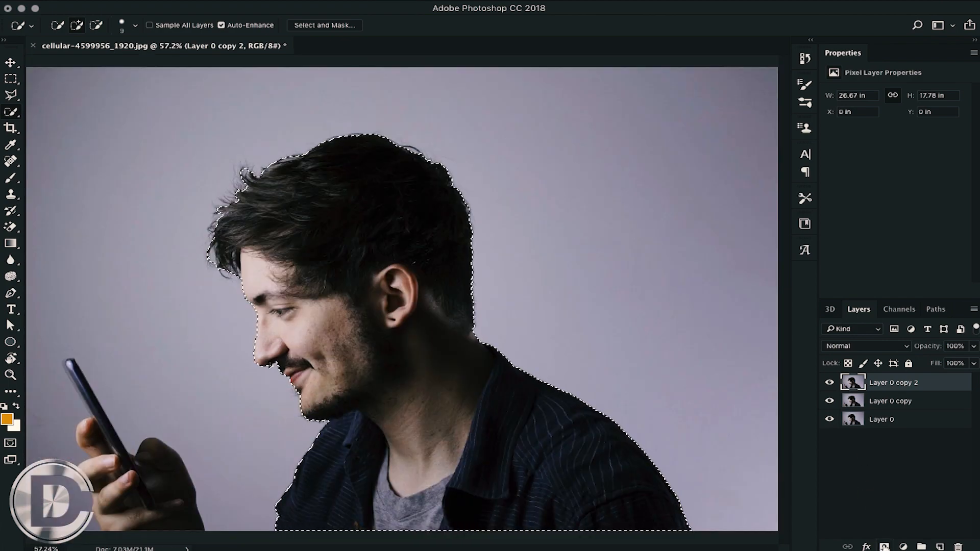
# Step: Turn the selection into a mask on Layer 0 copy 2 and check the cut-out by temporarily hiding the two layers below
pyautogui.click(884, 547)
pyautogui.click(829, 401)
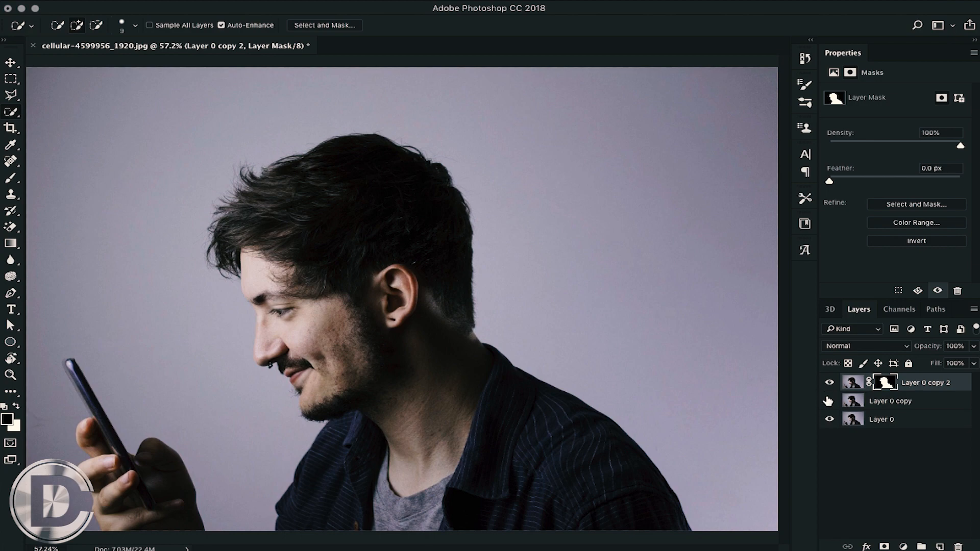
pyautogui.click(830, 419)
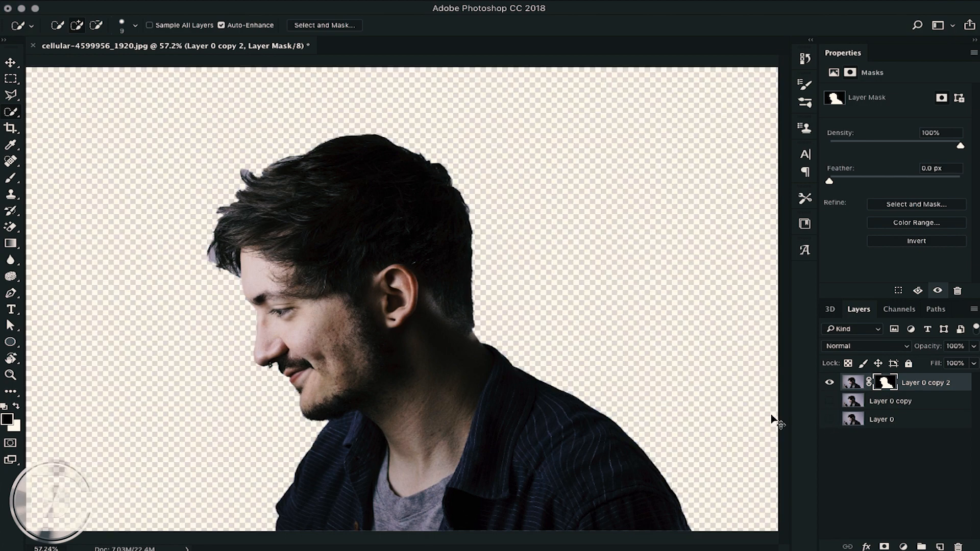
pyautogui.hotkey('ctrl', '-')
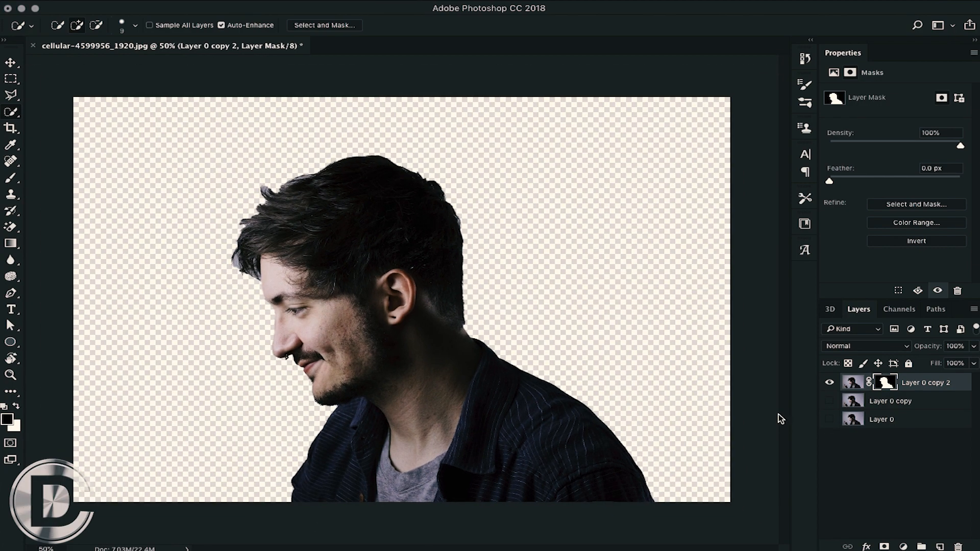
pyautogui.click(829, 419)
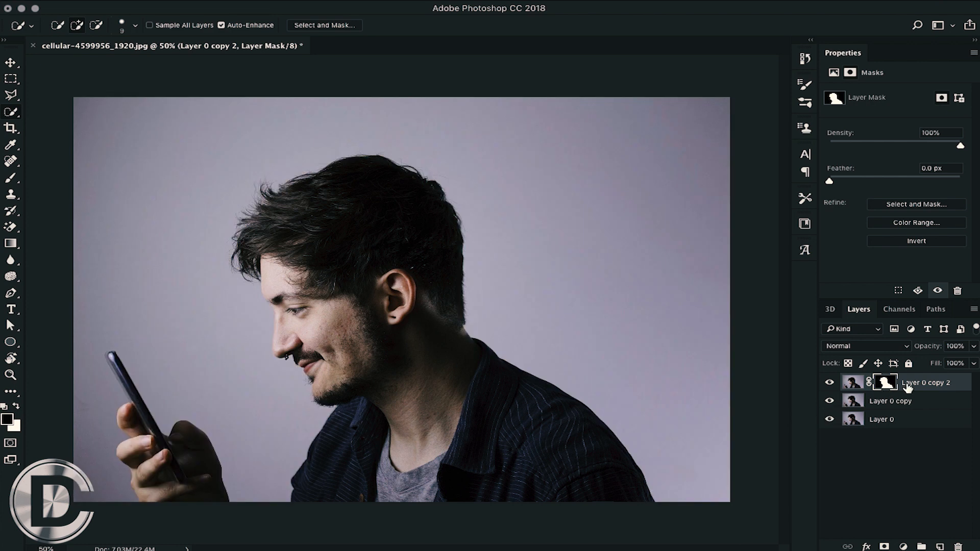
# Step: Apply the layer mask of Layer 0 copy 2 permanently and check the cut-out with the lower layers temporarily hidden
pyautogui.rightClick(885, 384)
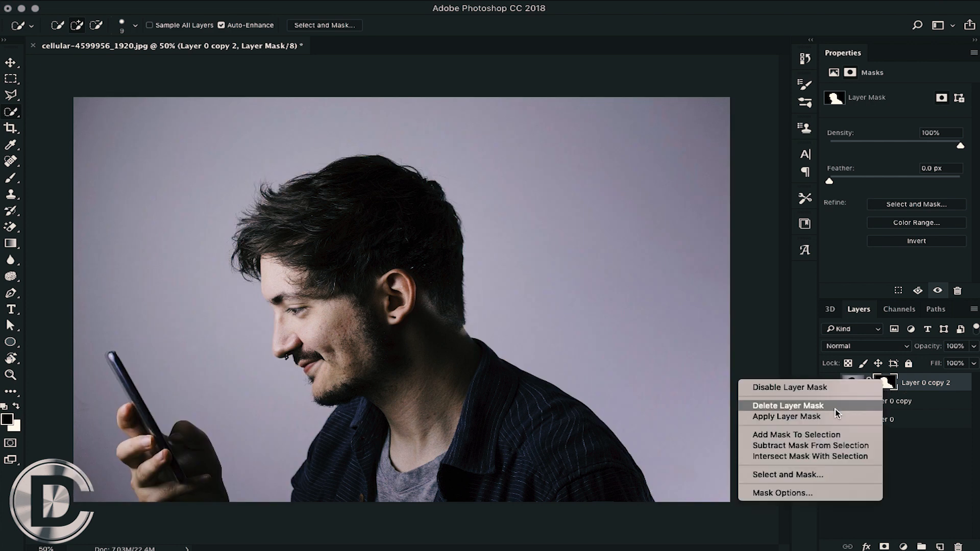
pyautogui.click(787, 417)
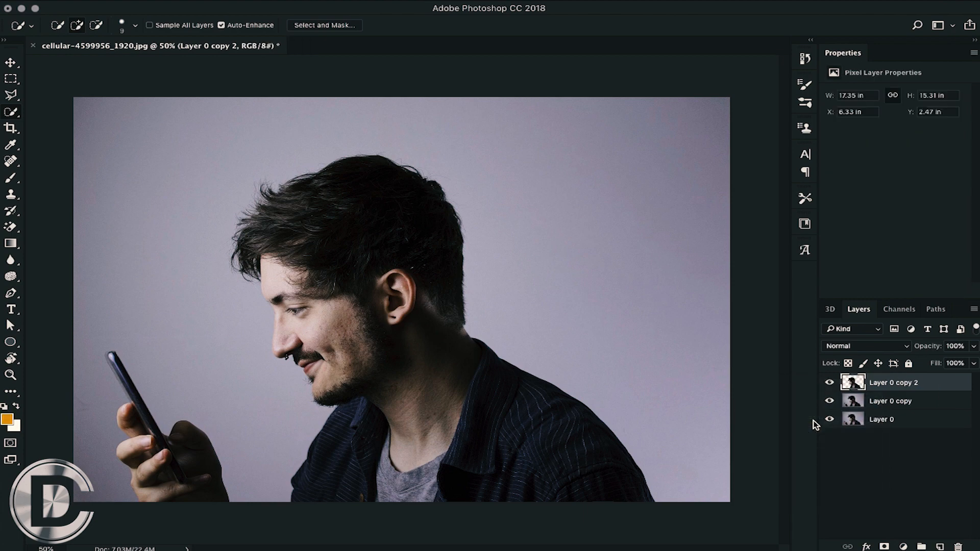
pyautogui.click(830, 402)
pyautogui.click(830, 433)
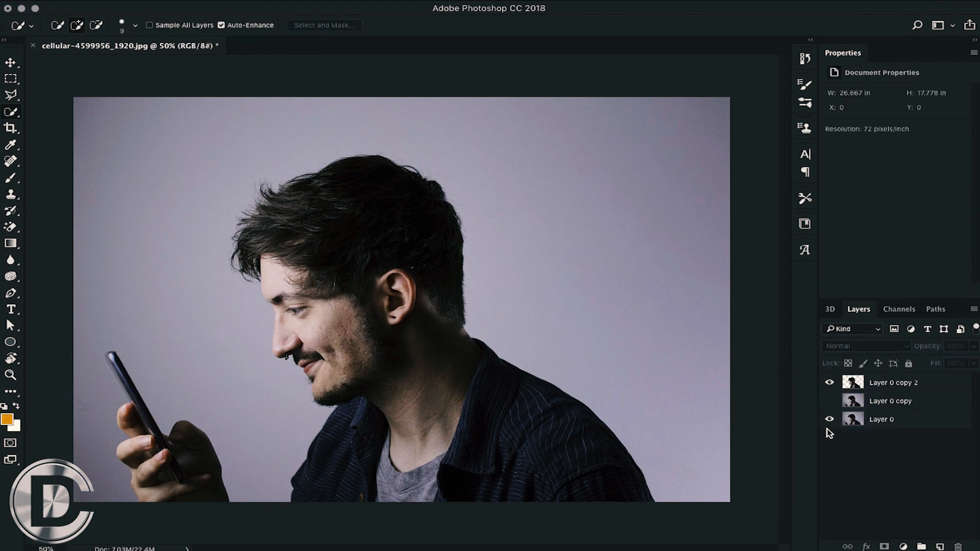
pyautogui.click(829, 420)
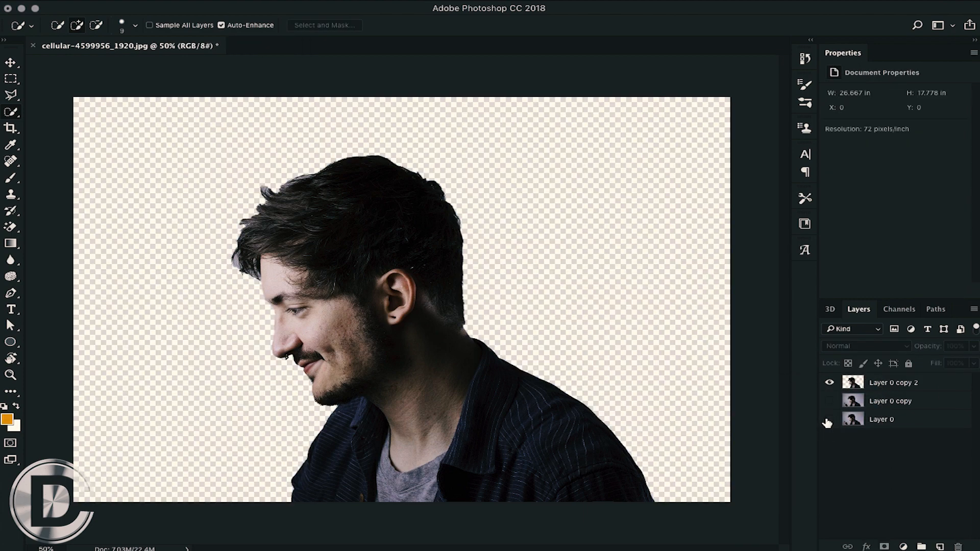
pyautogui.click(828, 420)
# Step: Smudge the brow and forehead on Layer 0 copy 2 toward the phone with the Smudge tool, raising its strength to 73%
pyautogui.click(919, 383)
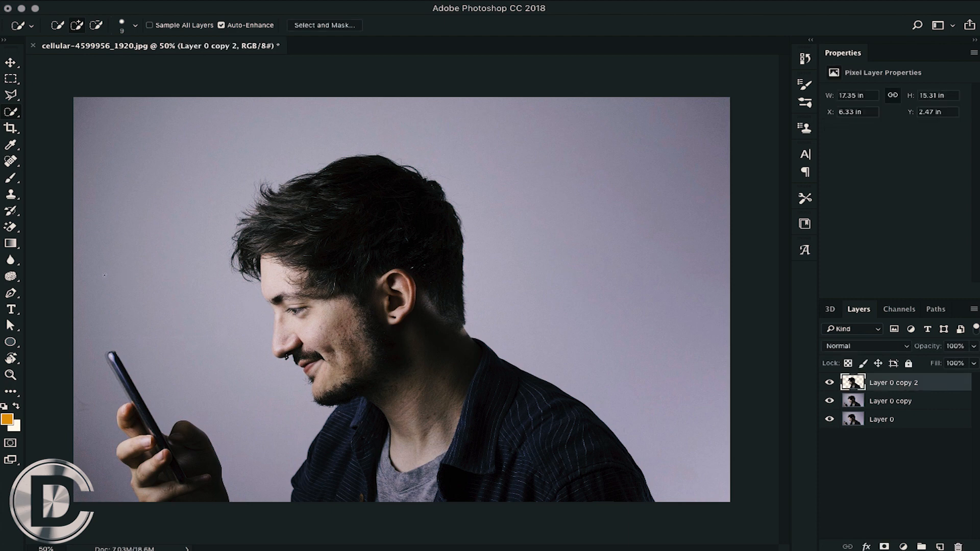
pyautogui.click(15, 265)
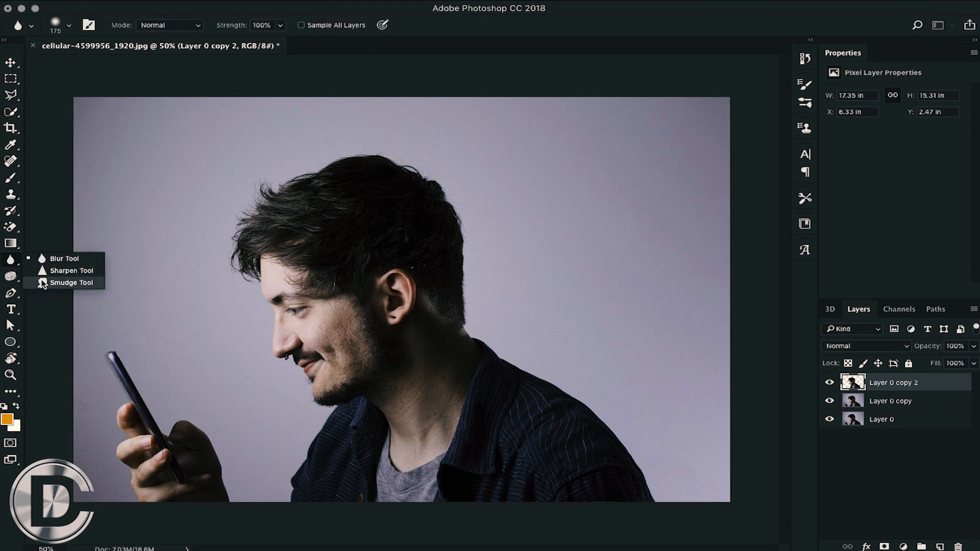
pyautogui.click(72, 282)
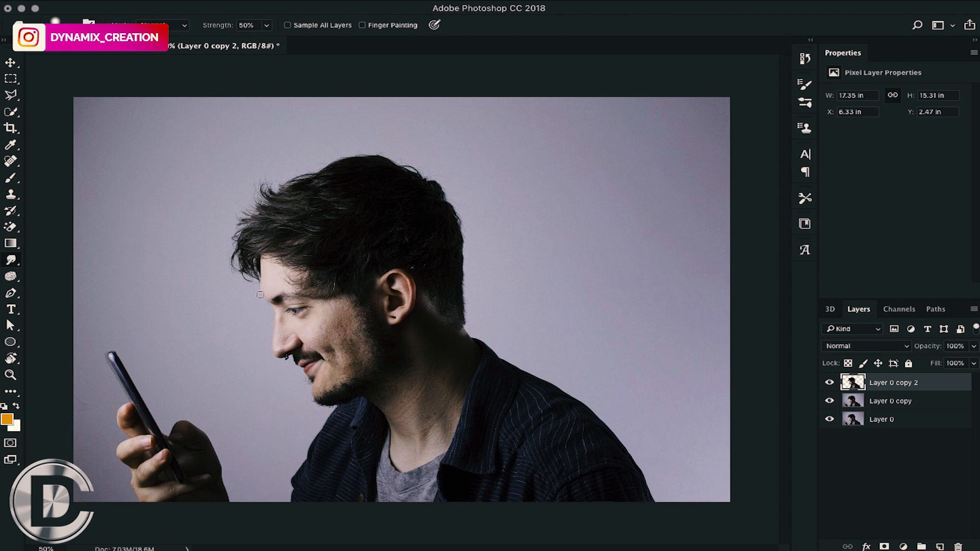
pyautogui.moveTo(281, 282); pyautogui.dragTo(220, 342)
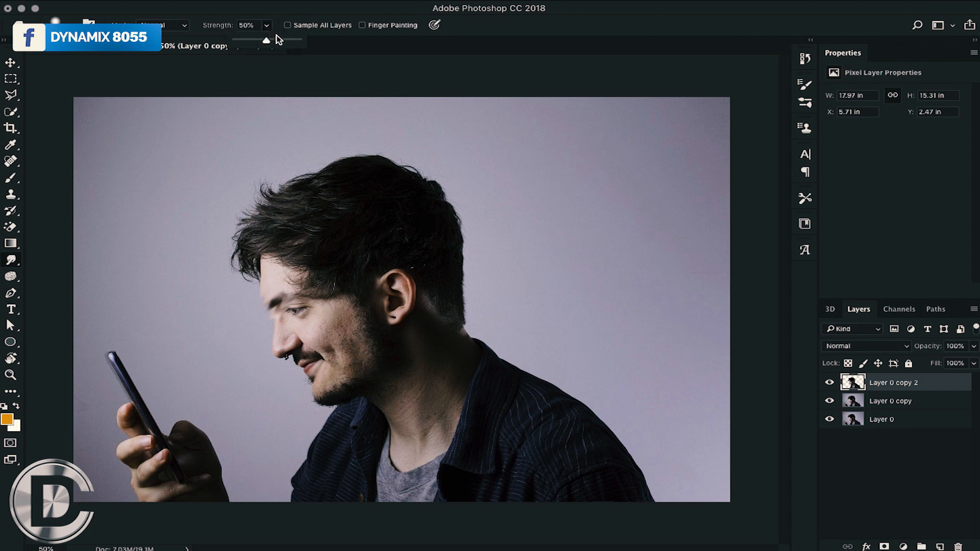
pyautogui.moveTo(296, 284)
pyautogui.mouseDown()
pyautogui.moveTo(271, 290)
pyautogui.moveTo(259, 347)
pyautogui.mouseUp()
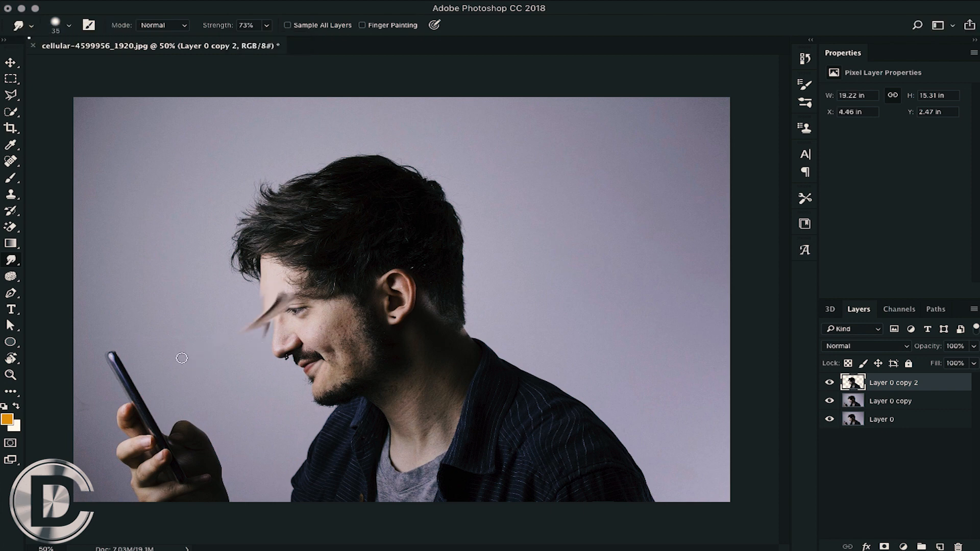
pyautogui.moveTo(266, 332); pyautogui.dragTo(239, 355)
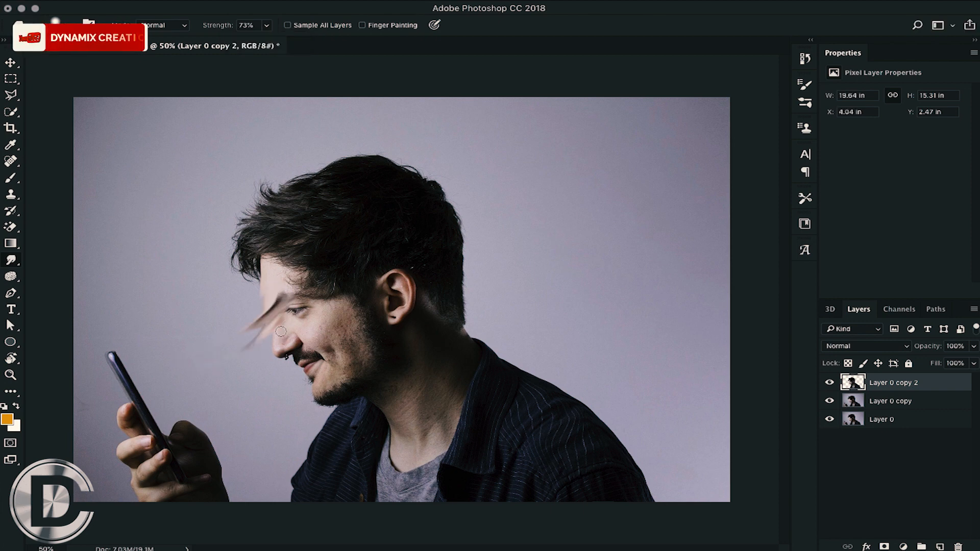
# Step: Smudge the nose, mouth, chin, forehead and eye area into long streaks reaching toward the phone
pyautogui.moveTo(305, 350)
pyautogui.mouseDown()
pyautogui.moveTo(312, 363)
pyautogui.moveTo(324, 361)
pyautogui.moveTo(240, 375)
pyautogui.moveTo(269, 391)
pyautogui.moveTo(207, 389)
pyautogui.mouseUp()
pyautogui.moveTo(341, 377)
pyautogui.mouseDown()
pyautogui.moveTo(247, 393)
pyautogui.moveTo(276, 406)
pyautogui.moveTo(232, 397)
pyautogui.mouseUp()
pyautogui.moveTo(266, 280); pyautogui.dragTo(245, 319)
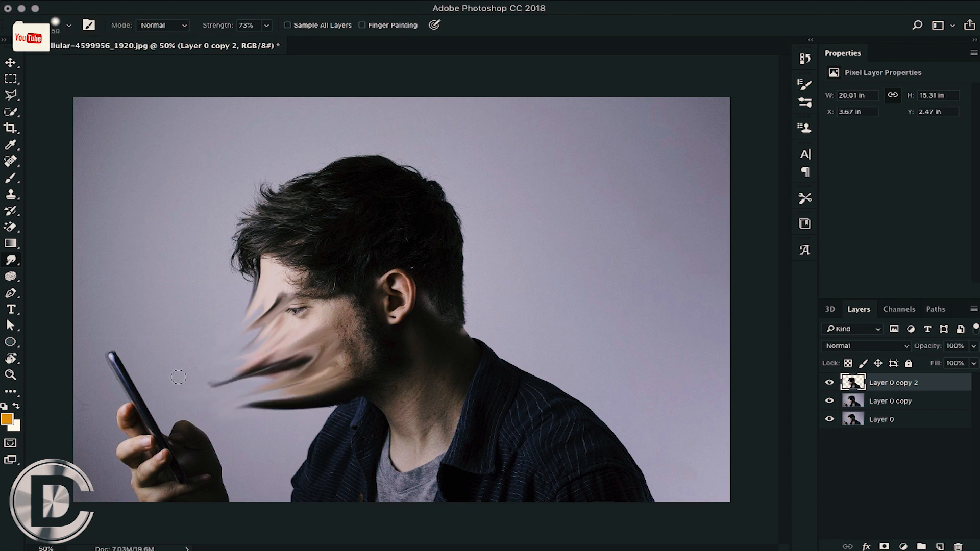
pyautogui.moveTo(292, 299)
pyautogui.mouseDown()
pyautogui.moveTo(167, 363)
pyautogui.moveTo(305, 306)
pyautogui.moveTo(199, 362)
pyautogui.mouseUp()
pyautogui.moveTo(304, 319); pyautogui.dragTo(204, 358)
pyautogui.moveTo(323, 349); pyautogui.dragTo(176, 408)
pyautogui.moveTo(348, 381); pyautogui.dragTo(156, 421)
pyautogui.moveTo(302, 352); pyautogui.dragTo(196, 378)
pyautogui.moveTo(284, 306); pyautogui.dragTo(176, 354)
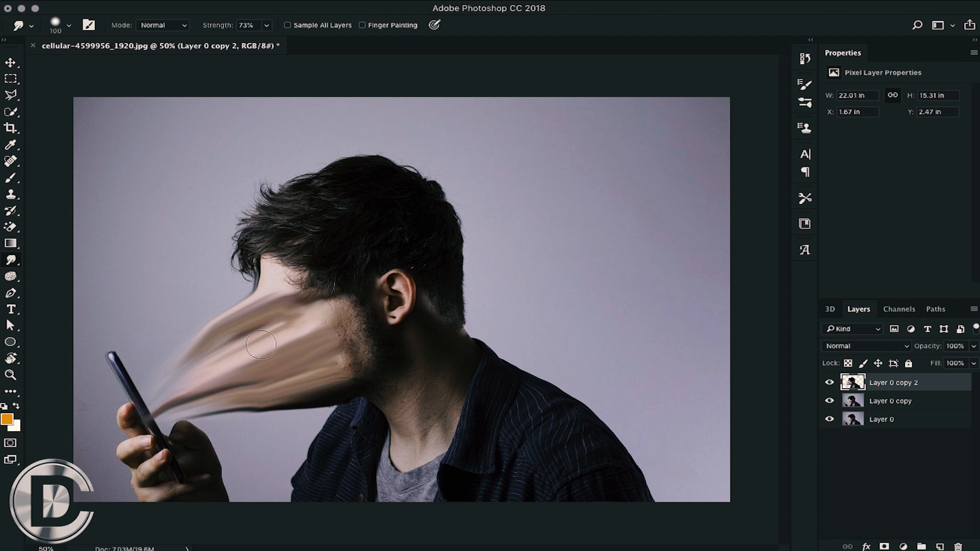
# Step: Pull the forehead, cheek and jaw all the way onto the phone screen with a 100 px smudge brush, shaping wavy streaks
pyautogui.moveTo(303, 308); pyautogui.dragTo(164, 385)
pyautogui.moveTo(306, 393); pyautogui.dragTo(171, 416)
pyautogui.moveTo(291, 297)
pyautogui.mouseDown()
pyautogui.moveTo(143, 388)
pyautogui.moveTo(207, 357)
pyautogui.mouseUp()
pyautogui.moveTo(357, 290); pyautogui.dragTo(145, 398)
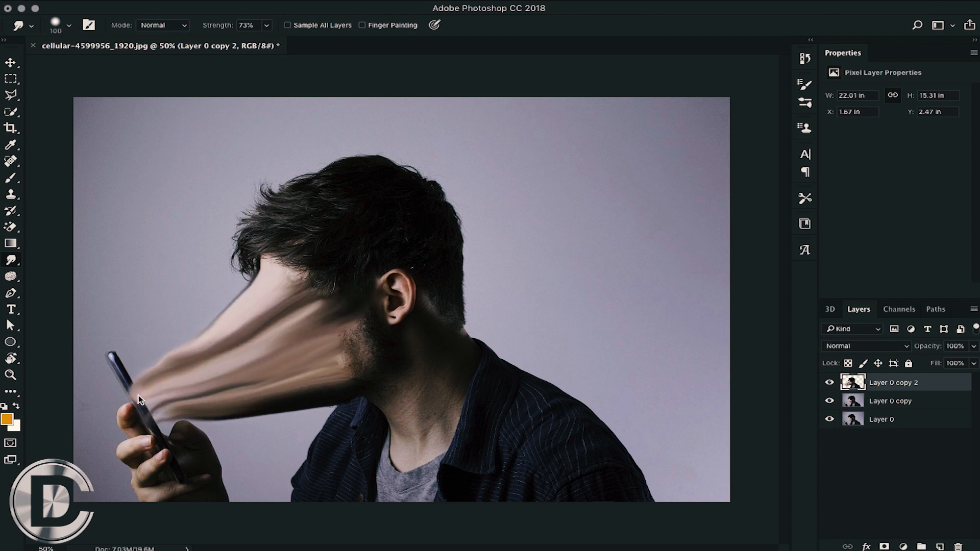
pyautogui.moveTo(365, 341); pyautogui.dragTo(153, 409)
pyautogui.moveTo(228, 332); pyautogui.dragTo(145, 388)
pyautogui.moveTo(258, 273)
pyautogui.mouseDown()
pyautogui.moveTo(202, 347)
pyautogui.moveTo(167, 361)
pyautogui.moveTo(137, 391)
pyautogui.mouseUp()
pyautogui.moveTo(300, 321)
pyautogui.mouseDown()
pyautogui.moveTo(188, 385)
pyautogui.moveTo(140, 395)
pyautogui.mouseUp()
pyautogui.moveTo(342, 346); pyautogui.dragTo(159, 406)
pyautogui.moveTo(321, 393)
pyautogui.mouseDown()
pyautogui.moveTo(226, 396)
pyautogui.moveTo(239, 416)
pyautogui.moveTo(336, 397)
pyautogui.moveTo(227, 406)
pyautogui.moveTo(264, 424)
pyautogui.moveTo(158, 417)
pyautogui.mouseUp()
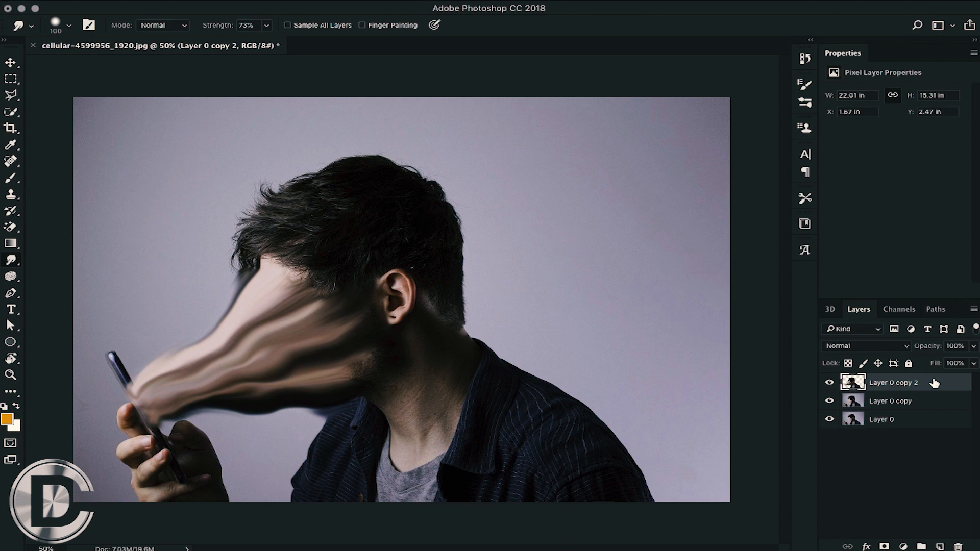
# Step: Place Layer 0 copy 2 directly beneath Layer 0 copy and add a layer mask to Layer 0 copy
pyautogui.moveTo(935, 383); pyautogui.dragTo(926, 404)
pyautogui.click(895, 384)
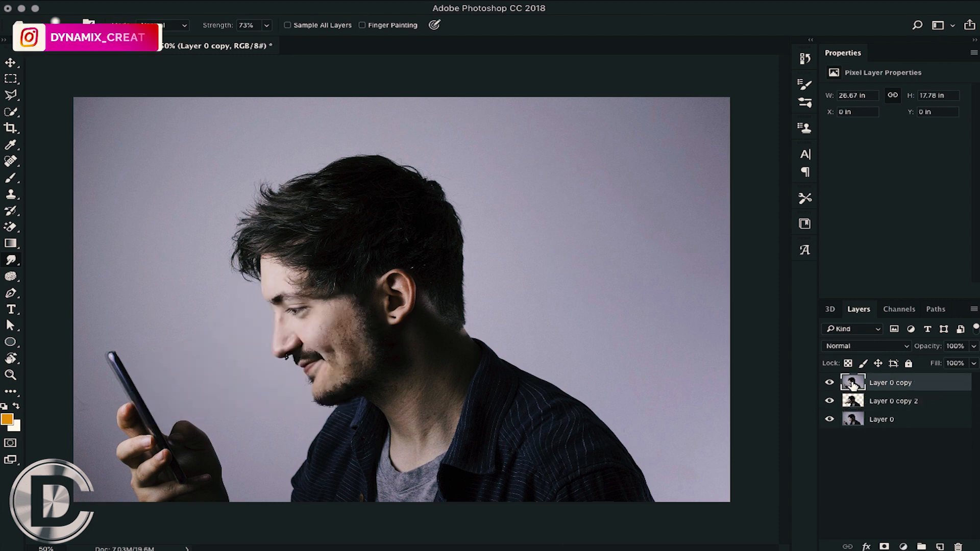
pyautogui.click(885, 547)
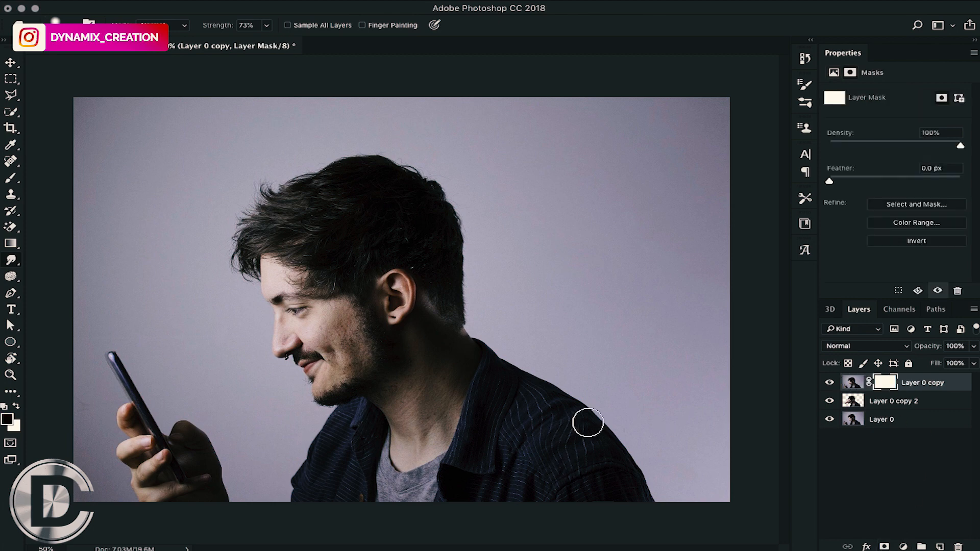
# Step: Paint black on the Layer 0 copy mask over the original face and the area up to the phone to reveal the smudge
pyautogui.press('b')
pyautogui.moveTo(272, 301)
pyautogui.mouseDown()
pyautogui.moveTo(250, 336)
pyautogui.moveTo(148, 387)
pyautogui.moveTo(185, 382)
pyautogui.moveTo(140, 395)
pyautogui.moveTo(243, 333)
pyautogui.mouseUp()
pyautogui.press(']')
pyautogui.press(']')
pyautogui.press(']')
pyautogui.press(']')
pyautogui.press(']')
pyautogui.moveTo(325, 332)
pyautogui.mouseDown()
pyautogui.moveTo(149, 394)
pyautogui.moveTo(337, 358)
pyautogui.moveTo(198, 392)
pyautogui.moveTo(333, 374)
pyautogui.moveTo(195, 386)
pyautogui.moveTo(332, 381)
pyautogui.moveTo(163, 409)
pyautogui.moveTo(282, 308)
pyautogui.moveTo(264, 312)
pyautogui.moveTo(222, 355)
pyautogui.moveTo(143, 390)
pyautogui.moveTo(150, 410)
pyautogui.moveTo(166, 373)
pyautogui.moveTo(139, 372)
pyautogui.moveTo(200, 357)
pyautogui.mouseUp()
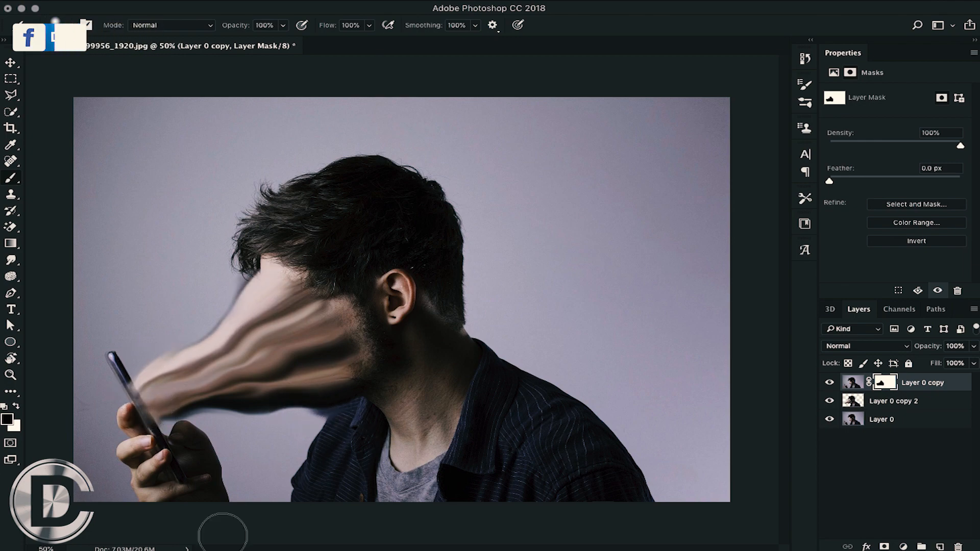
# Step: Restore the phone over the smudge by painting a straight 50 px white stroke along its body on the Layer 0 copy mask
pyautogui.scroll(8, 153, 396)
pyautogui.moveTo(158, 492); pyautogui.dragTo(399, 400)
pyautogui.press('[')
pyautogui.press('[')
pyautogui.press('[')
pyautogui.press('[')
pyautogui.press('[')
pyautogui.press('[')
pyautogui.press('[')
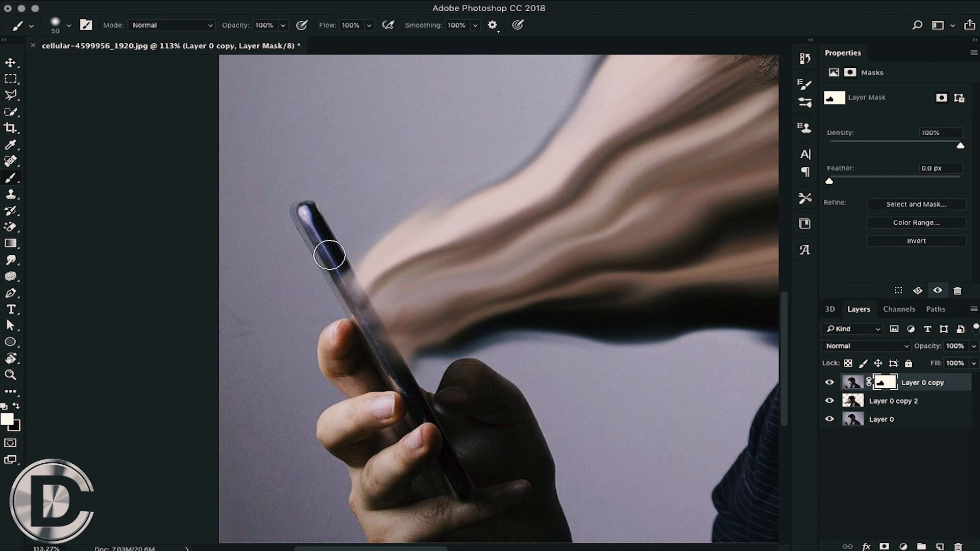
pyautogui.click(311, 219)
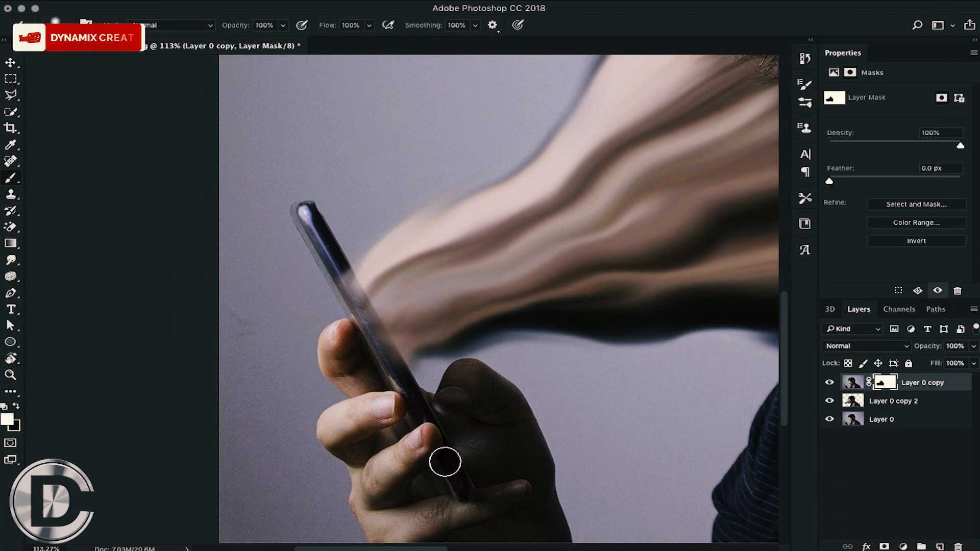
pyautogui.keyDown('shift'); pyautogui.click(444, 462); pyautogui.keyUp('shift')
pyautogui.press('super+0')
pyautogui.press('super+minus')
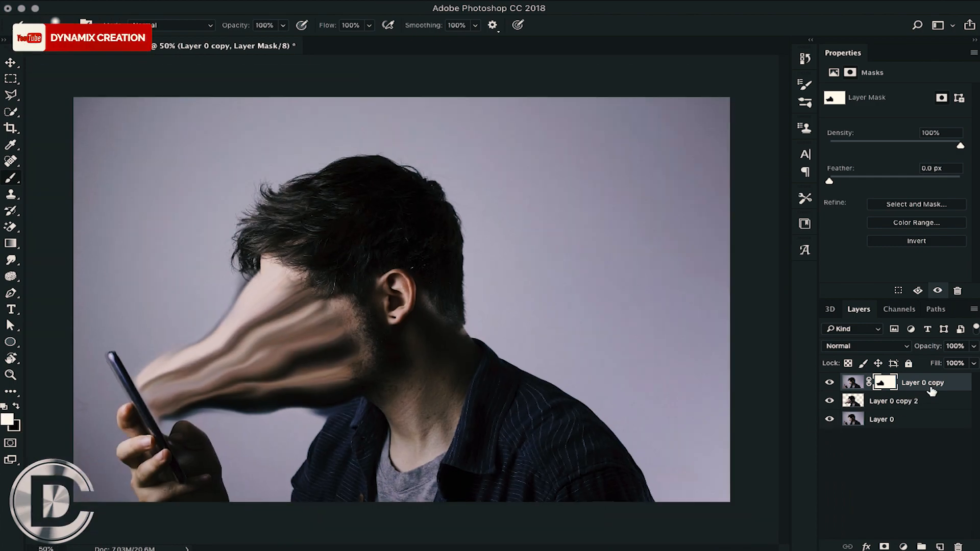
# Step: Add a new layer above Layer 0 copy and set the brush colour to bright cyan
pyautogui.click(933, 472)
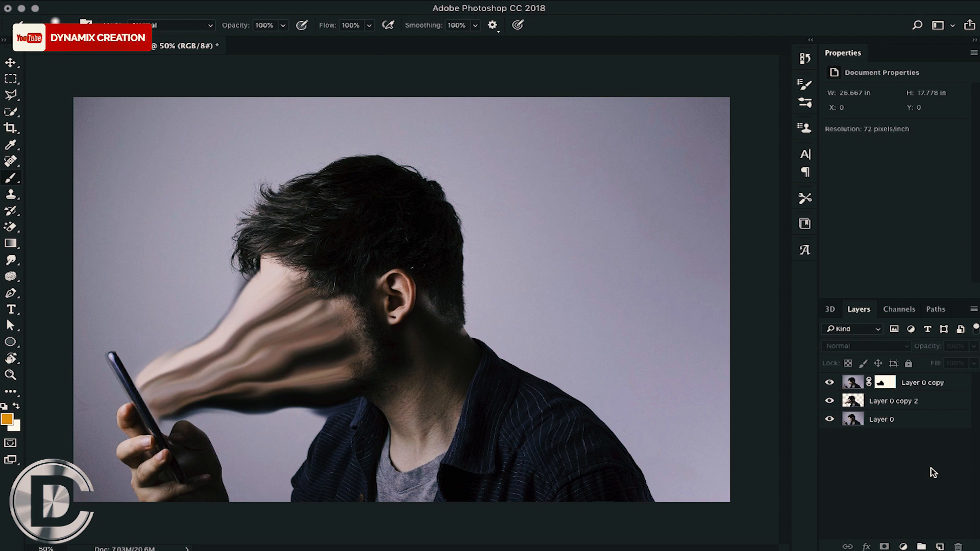
pyautogui.click(945, 391)
pyautogui.click(938, 547)
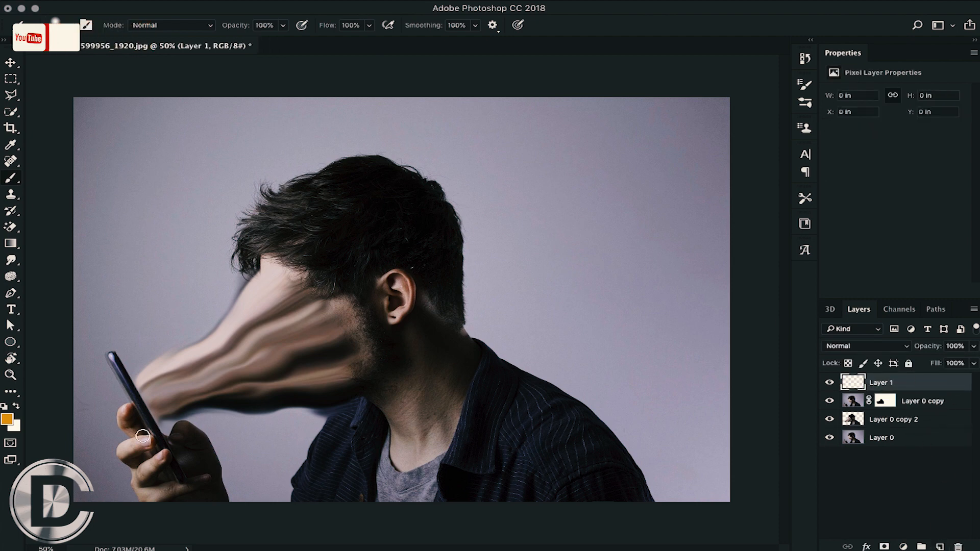
pyautogui.click(7, 420)
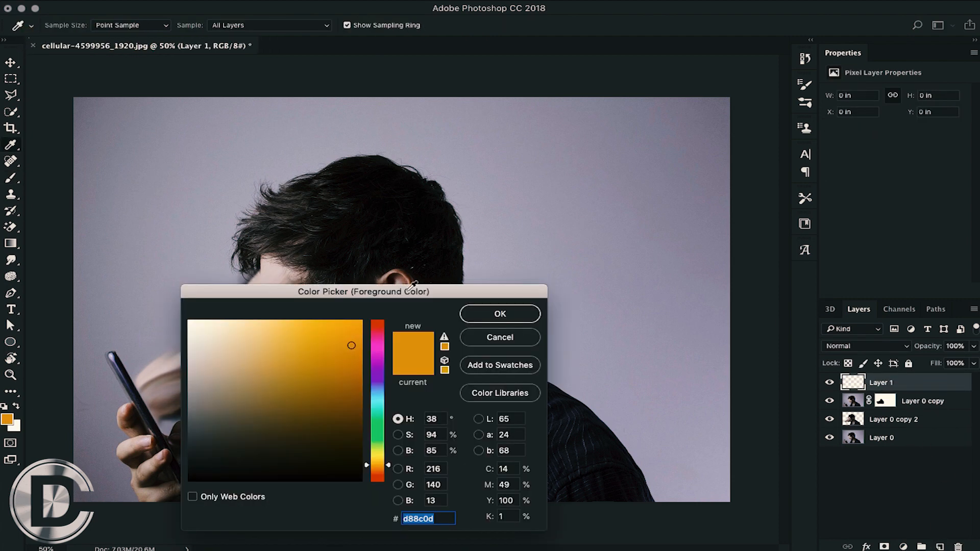
pyautogui.click(378, 405)
pyautogui.click(357, 333)
pyautogui.press('Return')
pyautogui.press('b')
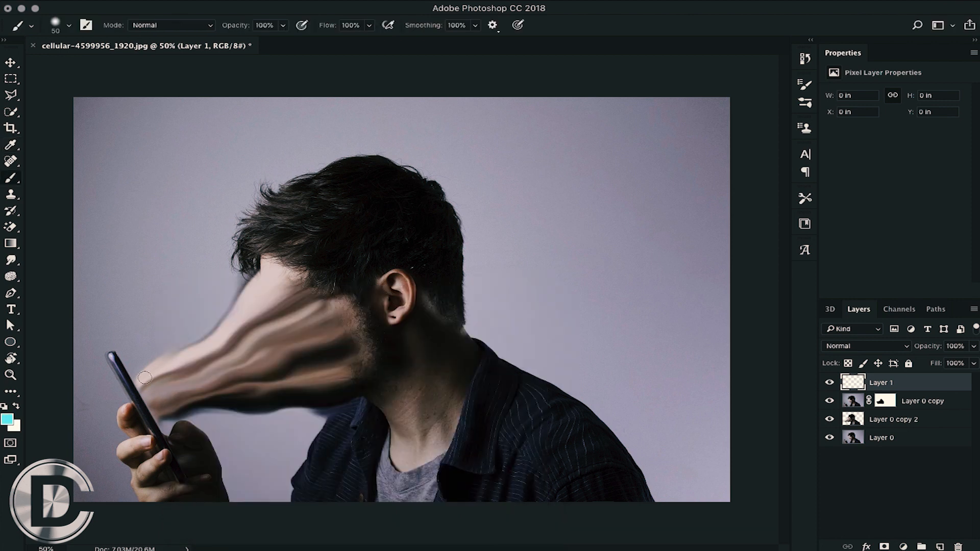
# Step: Paint a large soft cyan glow over the phone and hand on Layer 1, enlarging the brush to 900 px
pyautogui.moveTo(118, 355); pyautogui.dragTo(168, 437)
pyautogui.press(']')
pyautogui.press(']')
pyautogui.press(']')
pyautogui.press(']')
pyautogui.press(']')
pyautogui.press(']')
pyautogui.press(']')
pyautogui.press(']')
pyautogui.press(']')
pyautogui.press(']')
pyautogui.press(']')
pyautogui.press(']')
pyautogui.click(74, 443)
pyautogui.click(97, 409)
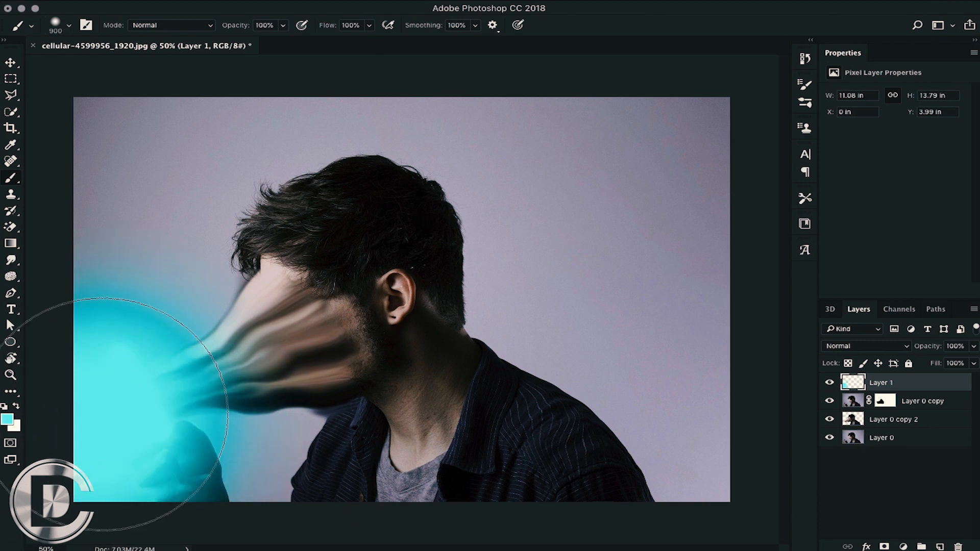
pyautogui.click(102, 367)
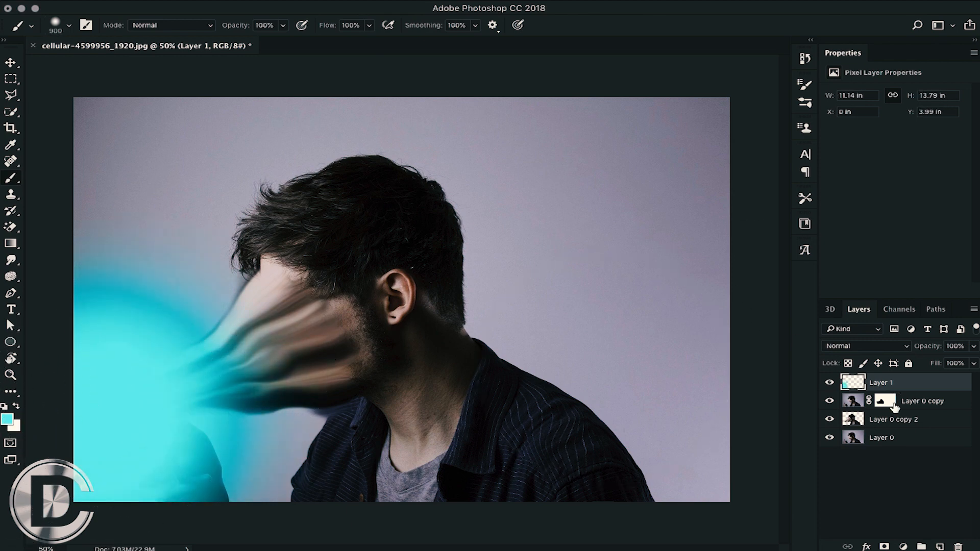
# Step: Add a mask to Layer 1 and paint out the glow behind the phone and over the phone and fingers
pyautogui.click(883, 546)
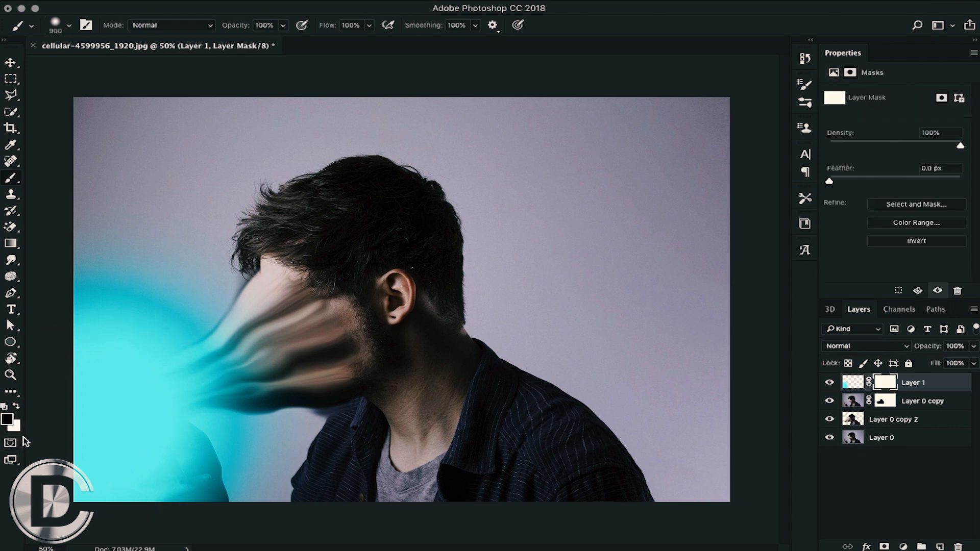
pyautogui.press('[')
pyautogui.press('[')
pyautogui.press('[')
pyautogui.press('[')
pyautogui.press('[')
pyautogui.press('[')
pyautogui.press('[')
pyautogui.press('[')
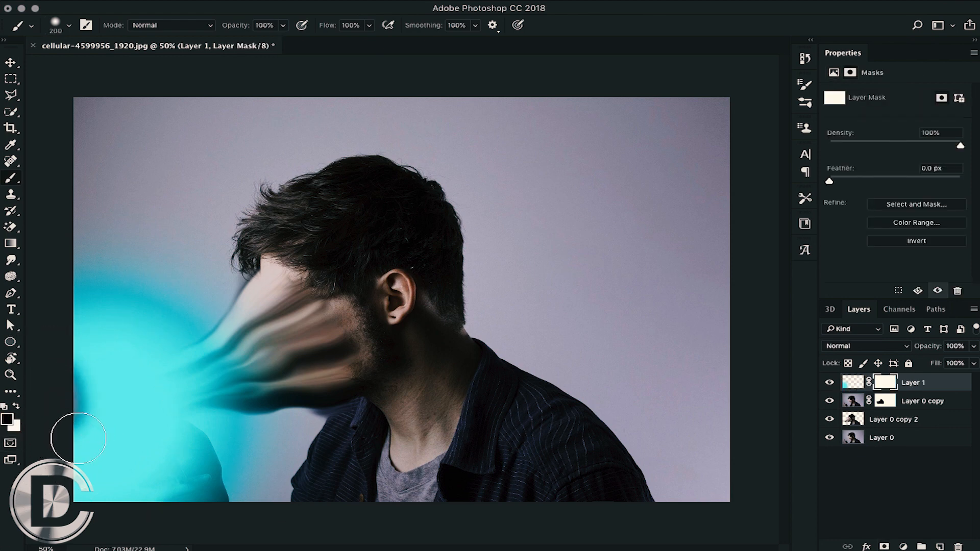
pyautogui.moveTo(65, 438); pyautogui.dragTo(156, 519)
pyautogui.moveTo(50, 404); pyautogui.dragTo(71, 300)
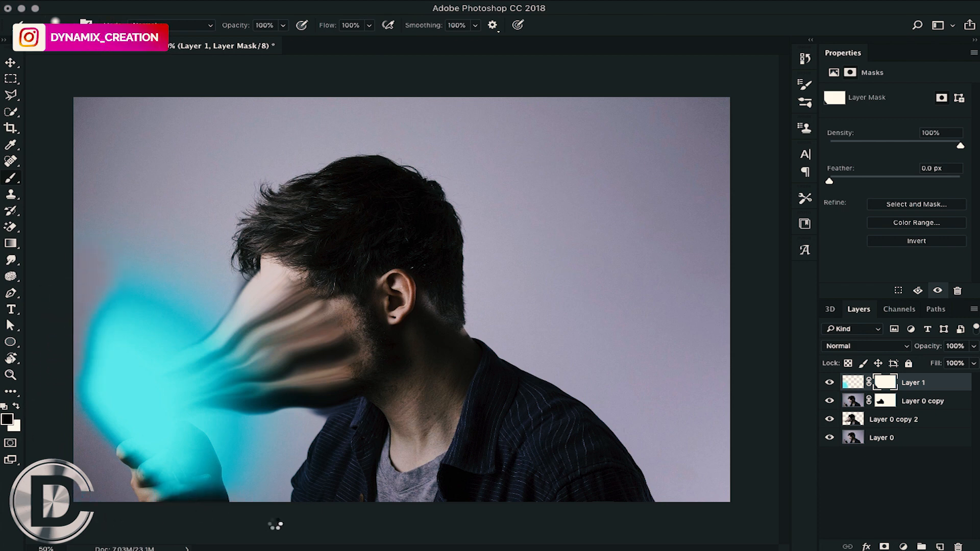
pyautogui.moveTo(79, 393)
pyautogui.mouseDown()
pyautogui.moveTo(173, 491)
pyautogui.moveTo(217, 514)
pyautogui.moveTo(191, 516)
pyautogui.moveTo(115, 445)
pyautogui.moveTo(124, 445)
pyautogui.moveTo(73, 347)
pyautogui.moveTo(90, 352)
pyautogui.moveTo(94, 342)
pyautogui.moveTo(111, 367)
pyautogui.mouseUp()
pyautogui.moveTo(135, 396); pyautogui.dragTo(167, 462)
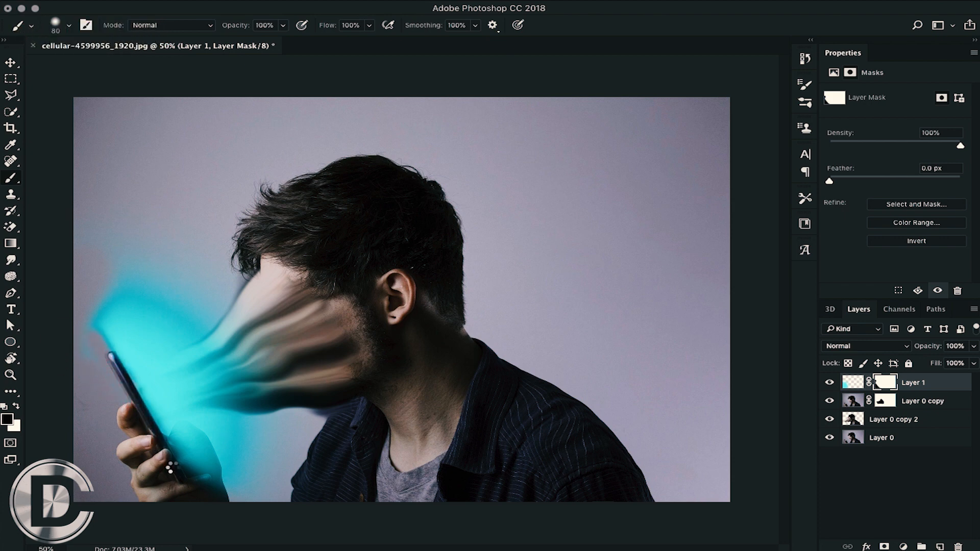
# Step: Mask away the glow that spreads past the phone's top edge with a larger soft brush
pyautogui.press(']')
pyautogui.press(']')
pyautogui.press(']')
pyautogui.press(']')
pyautogui.press(']')
pyautogui.press(']')
pyautogui.press(']')
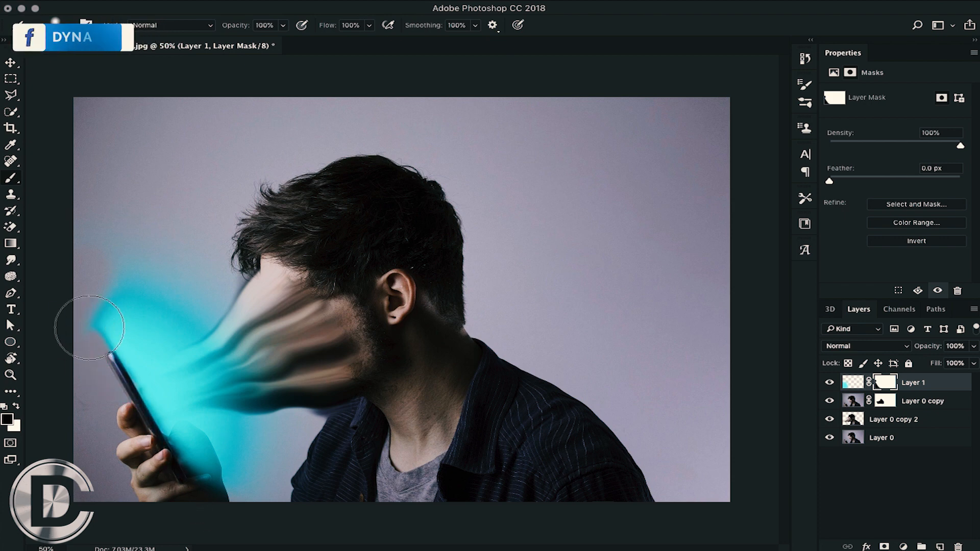
pyautogui.moveTo(88, 296); pyautogui.dragTo(101, 311)
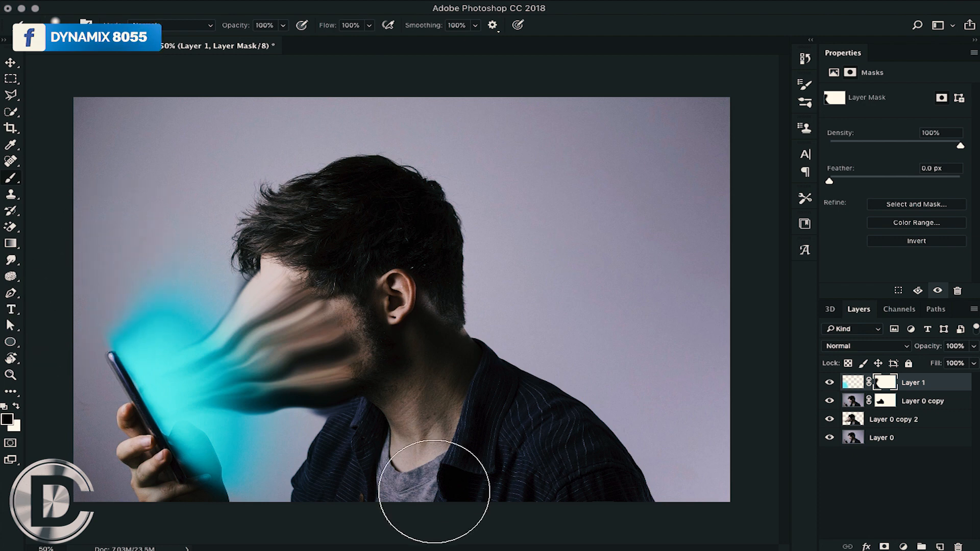
# Step: Try the Soft Light and Vivid Light blending modes on the cyan glow layer and set it to Overlay
pyautogui.click(852, 382)
pyautogui.click(855, 347)
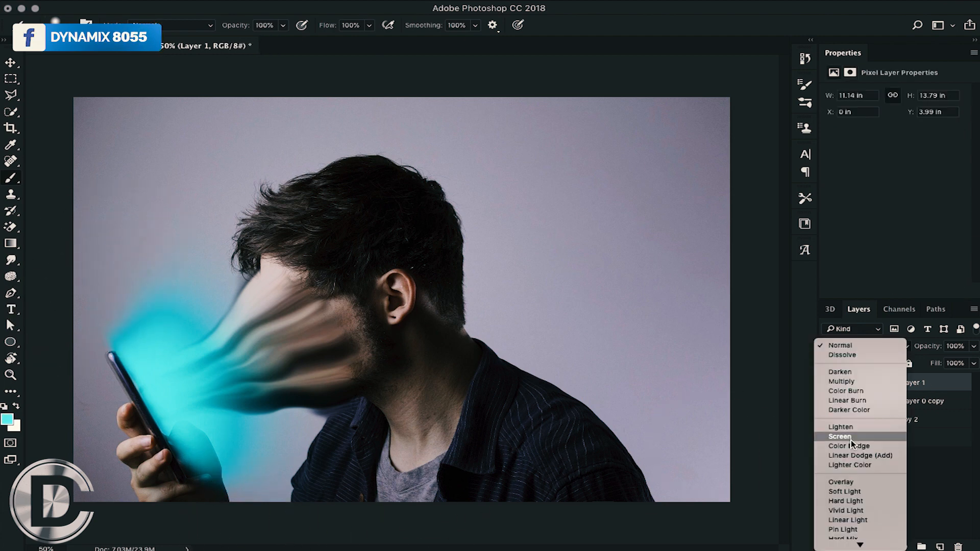
pyautogui.click(849, 491)
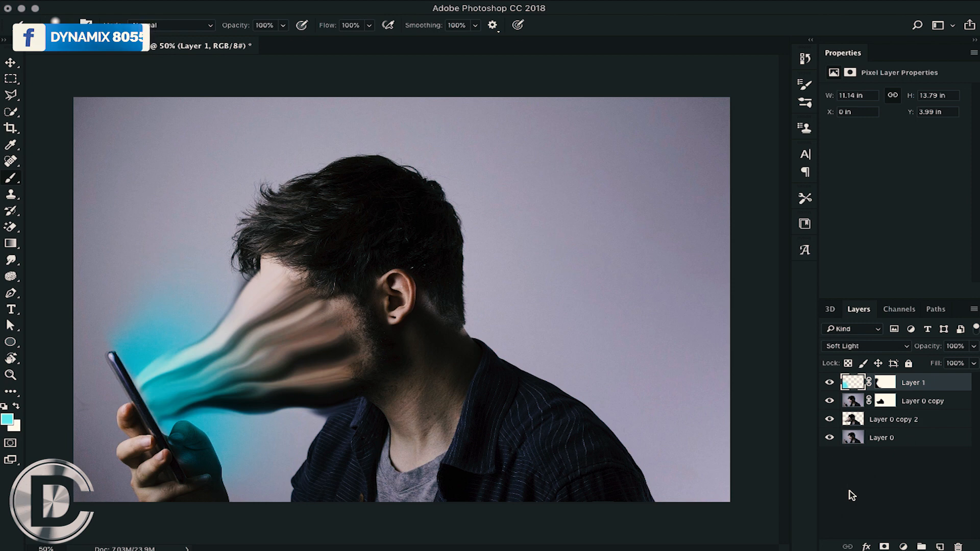
pyautogui.click(859, 346)
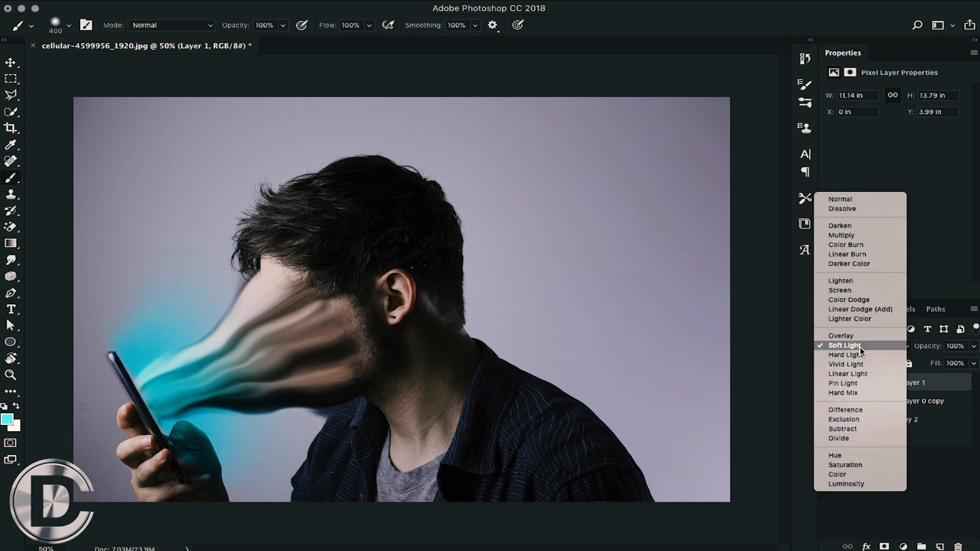
pyautogui.click(860, 365)
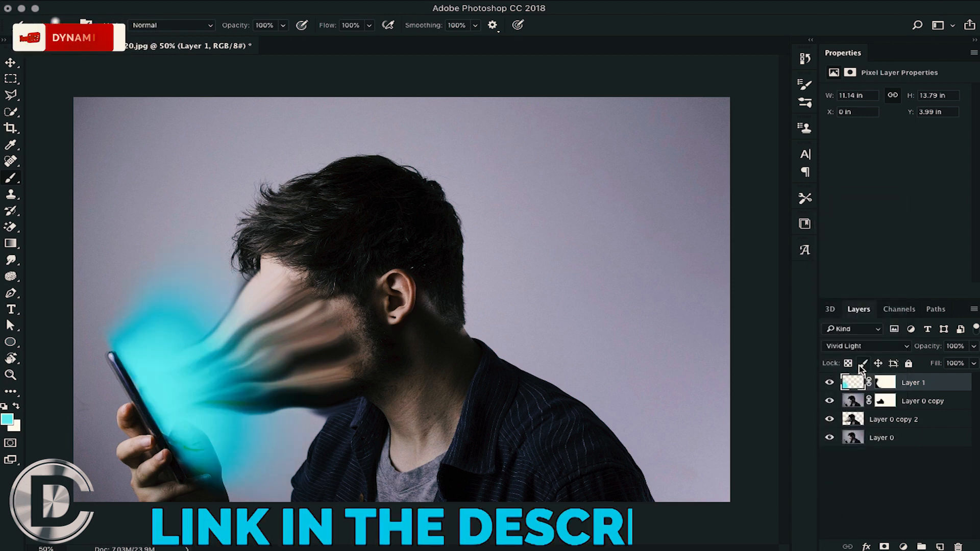
pyautogui.click(863, 347)
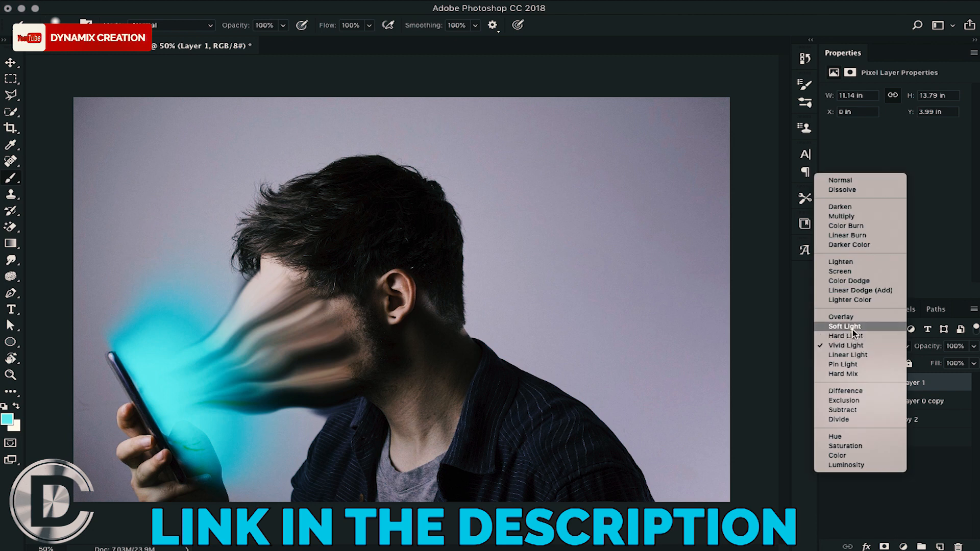
pyautogui.click(853, 327)
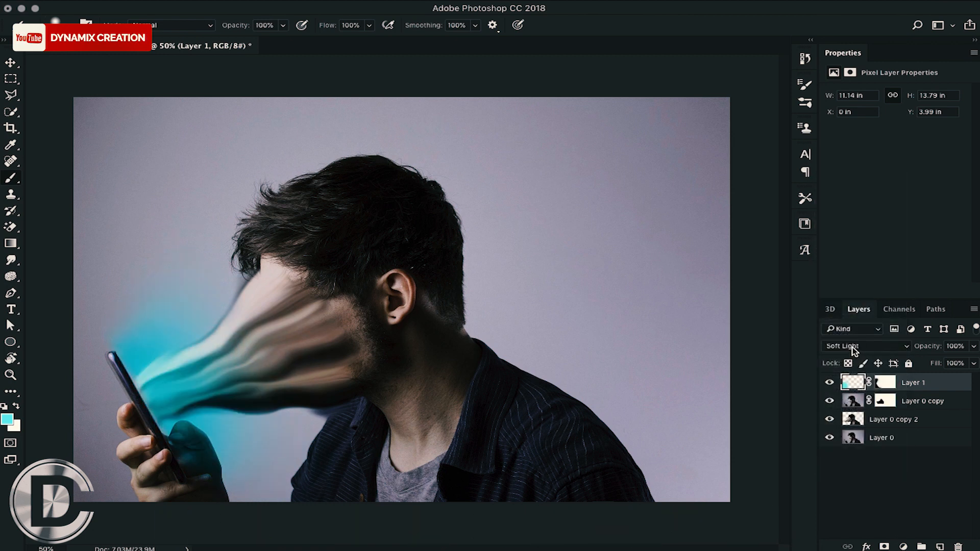
pyautogui.click(852, 348)
pyautogui.click(844, 338)
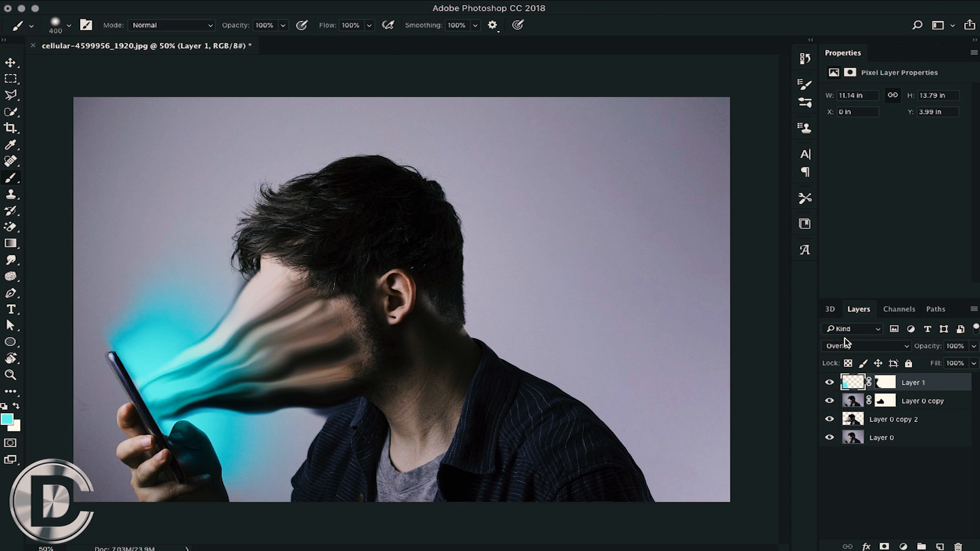
# Step: Add a Posterize adjustment layer above all layers, set its levels to 37 and compare the image with and without it
pyautogui.click(927, 494)
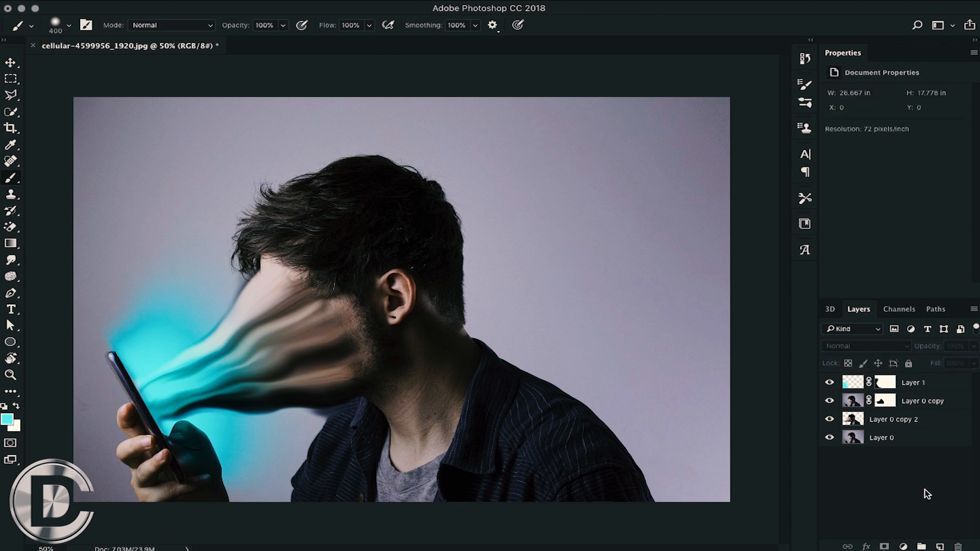
pyautogui.click(903, 547)
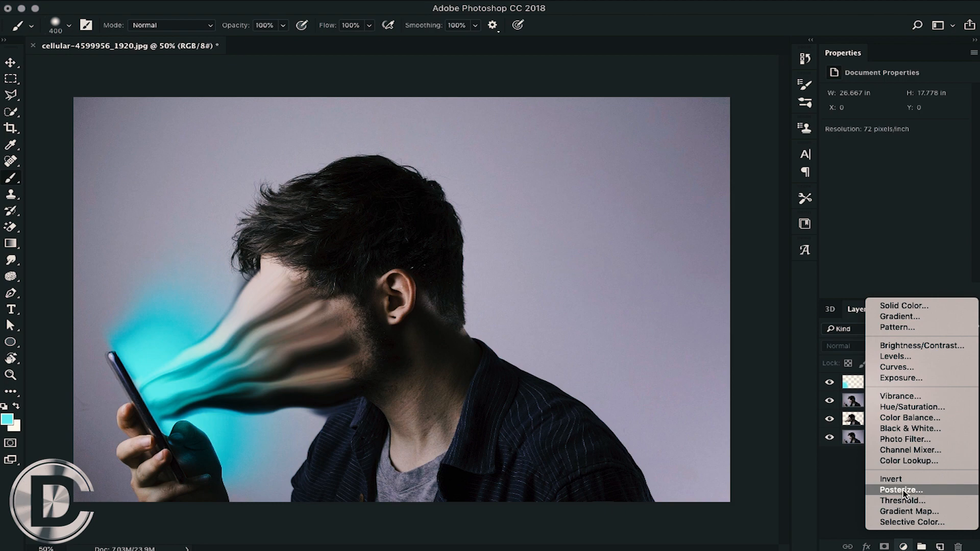
pyautogui.click(903, 490)
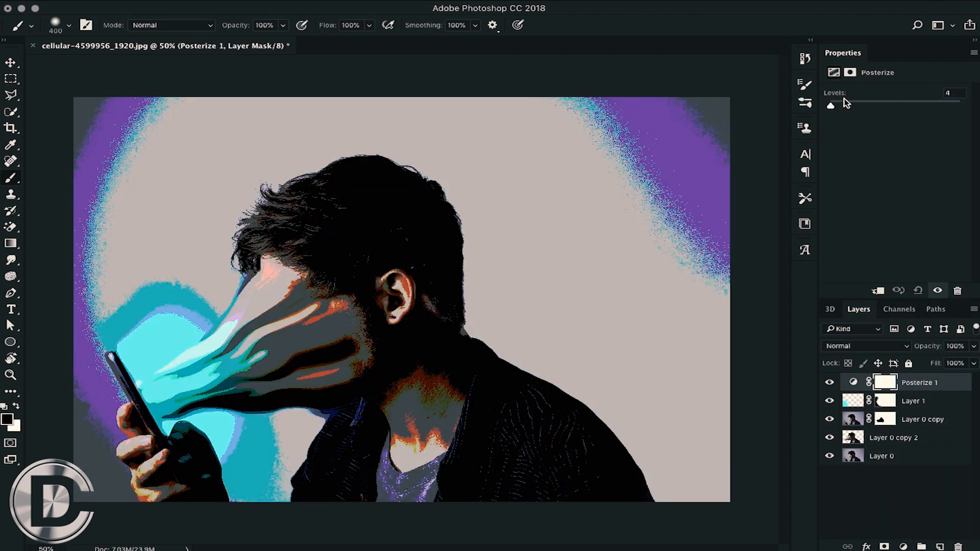
pyautogui.press('Up')
pyautogui.press('Up')
pyautogui.press('Up')
pyautogui.press('Up')
pyautogui.press('Up')
pyautogui.press('Up')
pyautogui.press('Up')
pyautogui.press('Up')
pyautogui.press('Up')
pyautogui.press('Up')
pyautogui.press('Up')
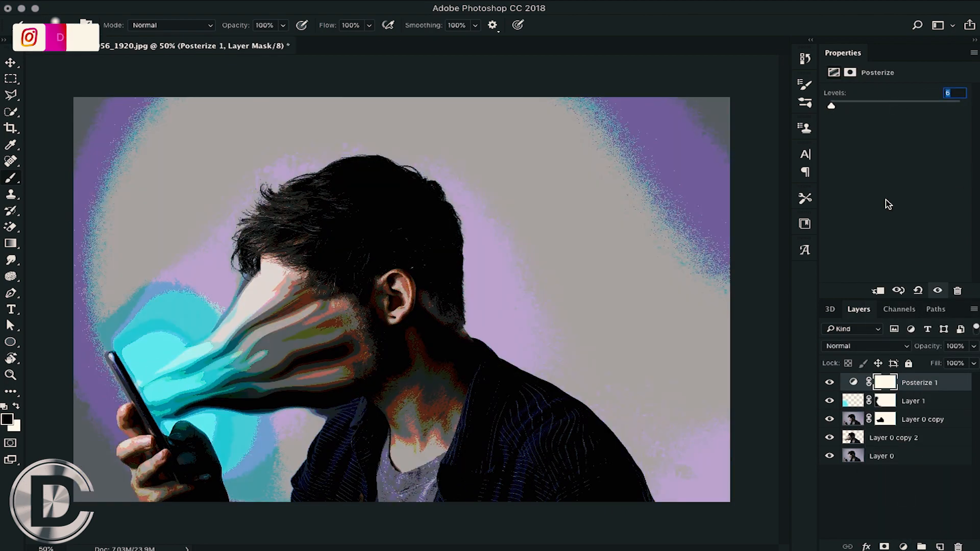
pyautogui.press('Up')
pyautogui.press('Up')
pyautogui.press('Up')
pyautogui.press('Up')
pyautogui.press('Up')
pyautogui.press('Up')
pyautogui.press('Up')
pyautogui.press('Up')
pyautogui.press('Up')
pyautogui.press('Up')
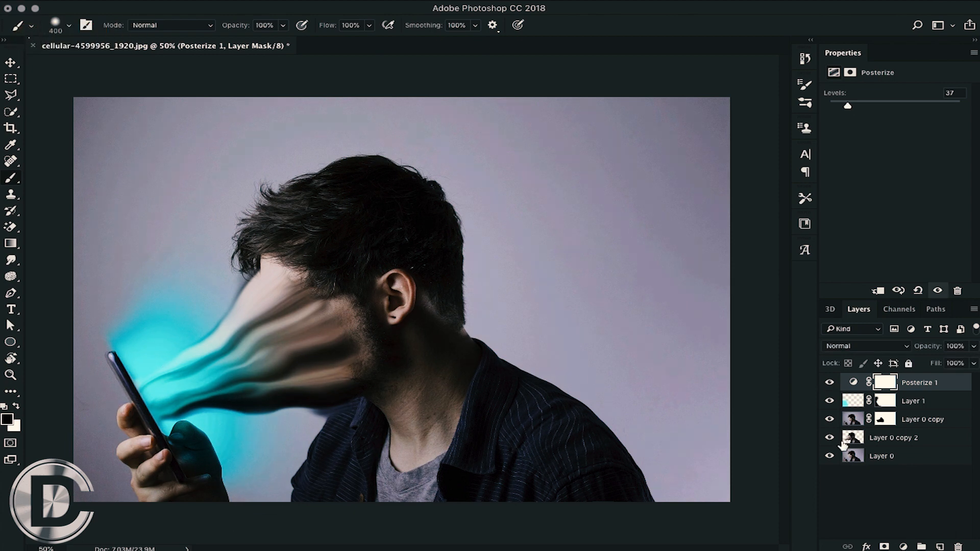
pyautogui.click(829, 387)
pyautogui.click(828, 386)
# Step: Add a Color Lookup adjustment layer, try the 2Strip.look and RedBlueYellow looks, and set the abstract profile to Cobalt-Carmine
pyautogui.click(913, 497)
pyautogui.click(903, 547)
pyautogui.click(883, 461)
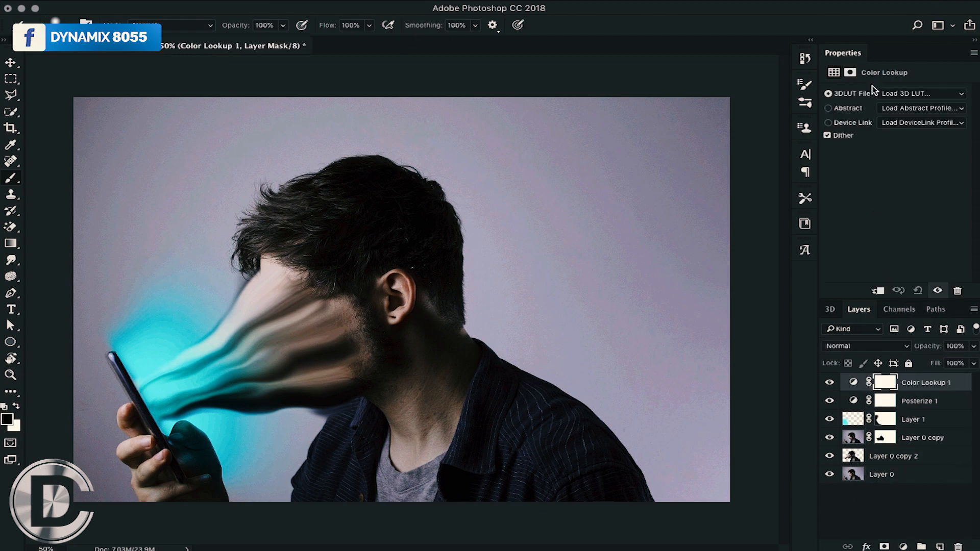
pyautogui.click(893, 97)
pyautogui.click(794, 128)
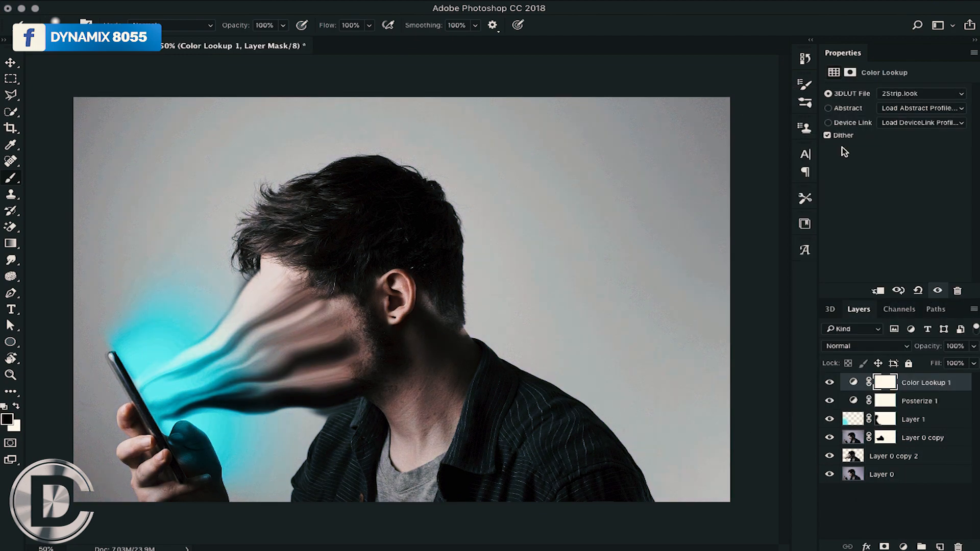
pyautogui.click(898, 125)
pyautogui.click(896, 173)
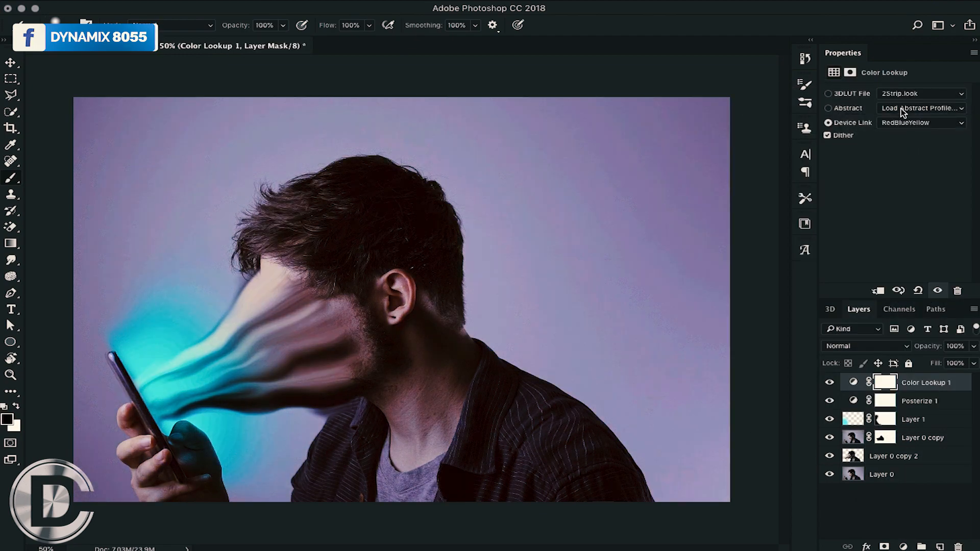
pyautogui.click(901, 108)
pyautogui.click(897, 174)
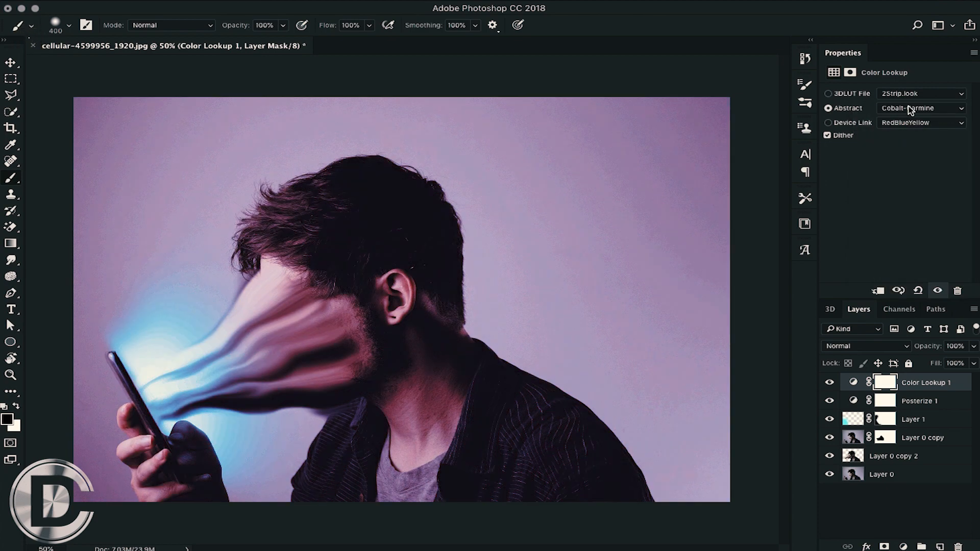
# Step: Add a Brightness/Contrast adjustment layer above the Color Lookup layer and raise its contrast to 50
pyautogui.click(903, 546)
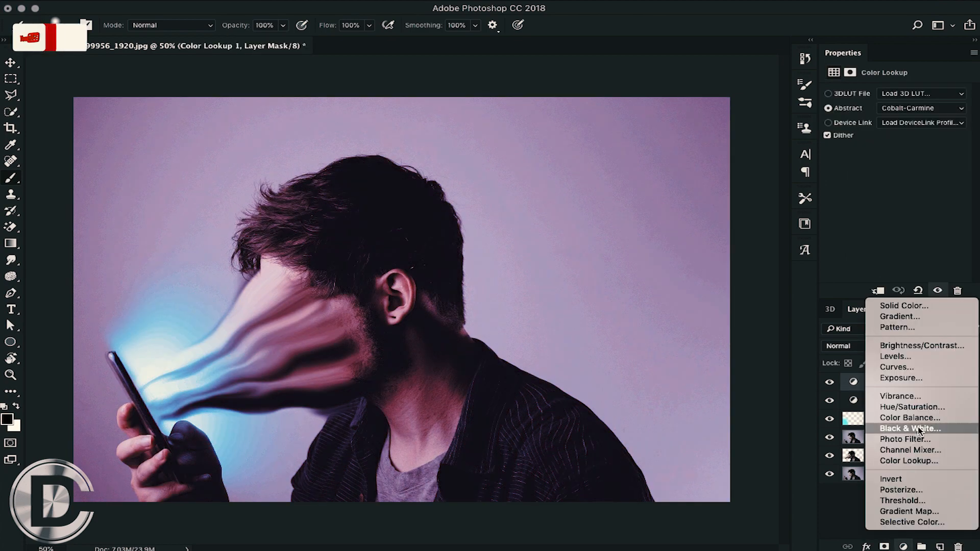
pyautogui.click(899, 343)
pyautogui.moveTo(902, 153); pyautogui.dragTo(929, 152)
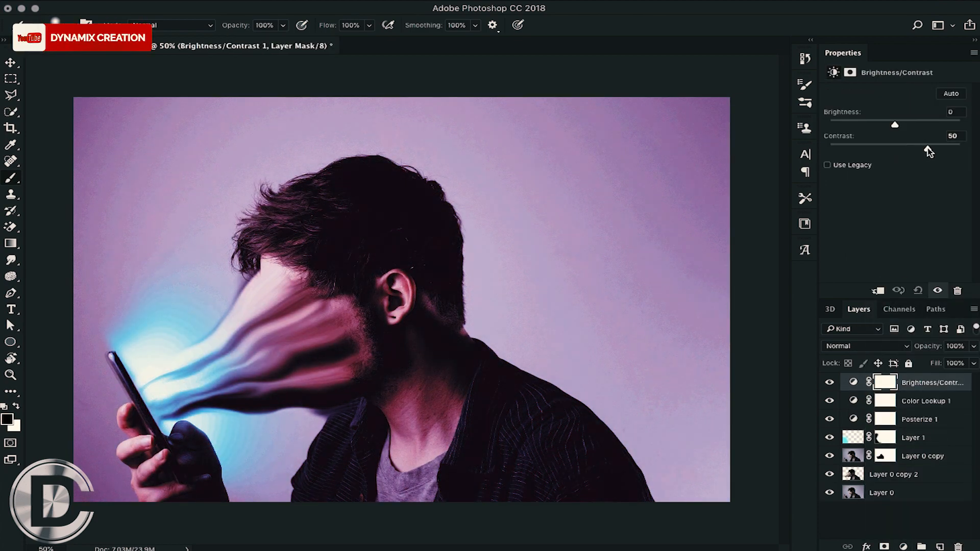
# Step: Create a new layer on top, fill it with black and set its blending mode to Overlay
pyautogui.click(926, 524)
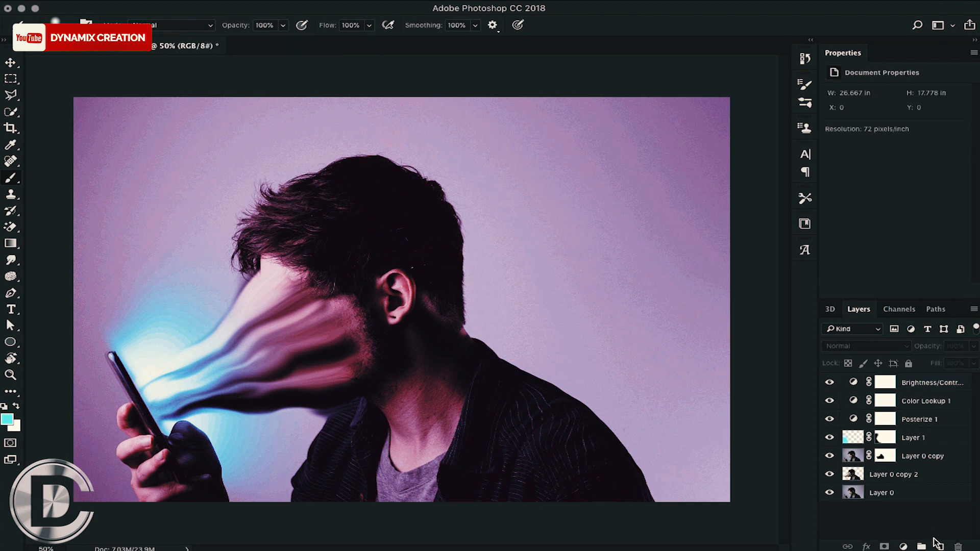
pyautogui.click(937, 543)
pyautogui.hotkey('alt', 'BackSpace')
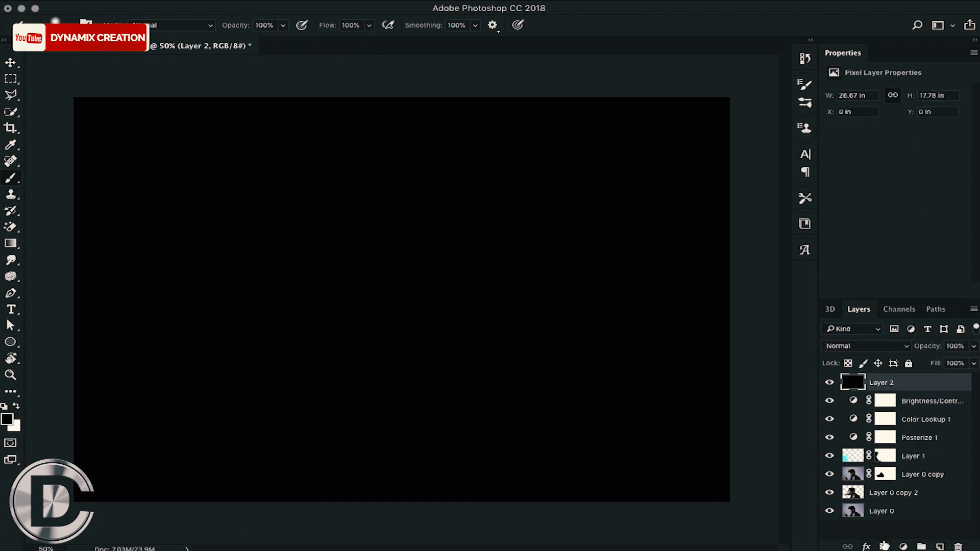
pyautogui.click(853, 348)
pyautogui.click(845, 489)
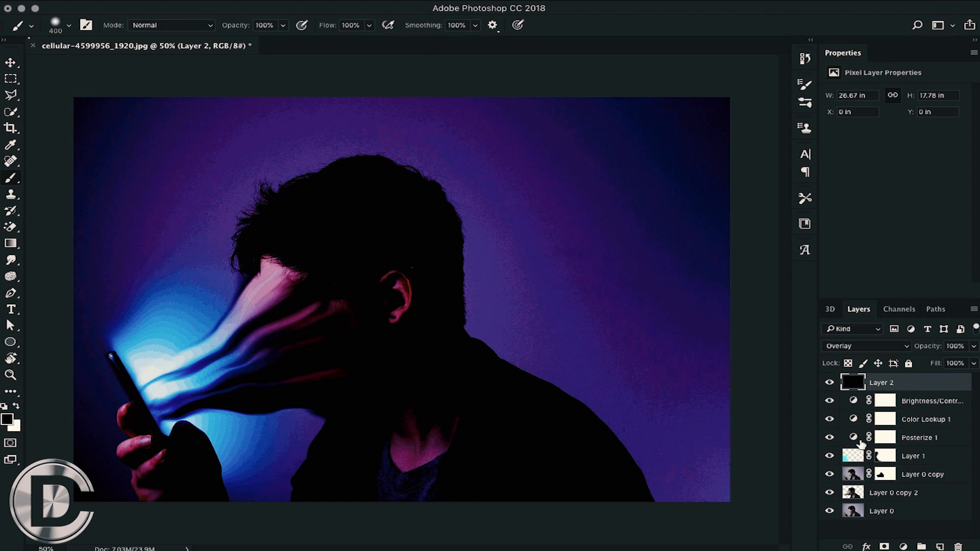
# Step: Add a mask to the black layer and paint out its centre over the man with a soft 1300 px brush, leaving dark edges
pyautogui.click(885, 547)
pyautogui.press(']')
pyautogui.press(']')
pyautogui.press(']')
pyautogui.press(']')
pyautogui.press(']')
pyautogui.press(']')
pyautogui.press(']')
pyautogui.press(']')
pyautogui.press(']')
pyautogui.press(']')
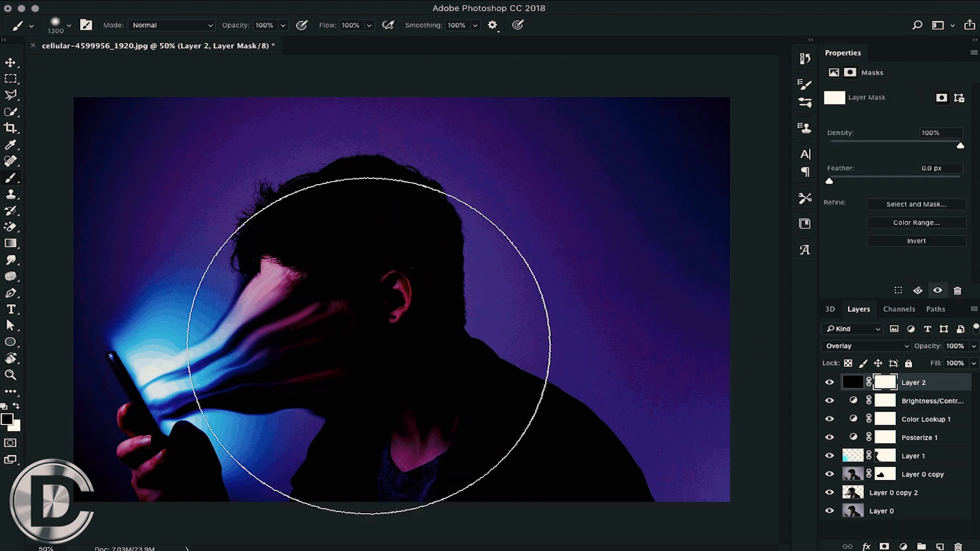
pyautogui.click(370, 331)
pyautogui.moveTo(369, 332)
pyautogui.mouseDown()
pyautogui.moveTo(296, 378)
pyautogui.moveTo(364, 304)
pyautogui.moveTo(413, 365)
pyautogui.moveTo(441, 372)
pyautogui.moveTo(400, 230)
pyautogui.mouseUp()
# Step: Reduce the opacity of the black vignette layer to 65%
pyautogui.press('v')
pyautogui.click(853, 382)
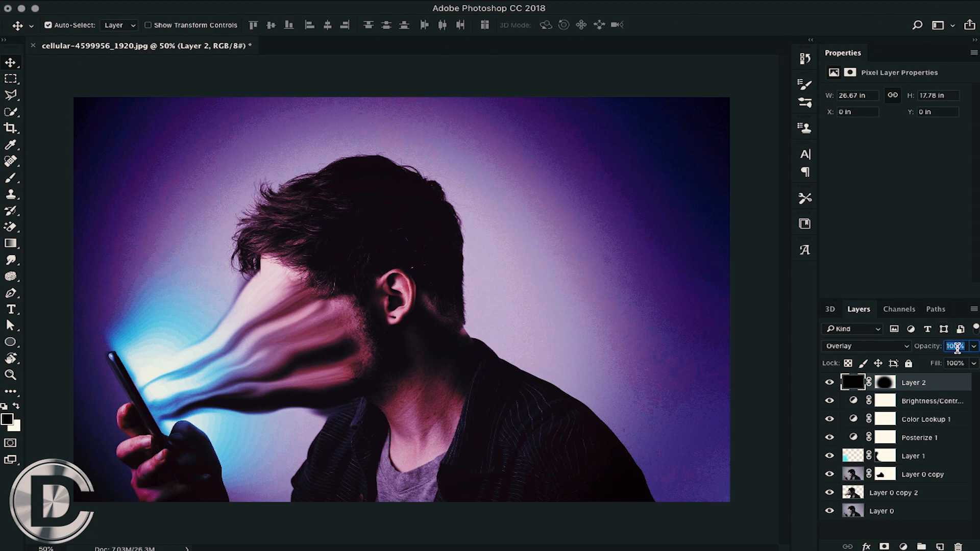
pyautogui.write('65')
pyautogui.press('Return')
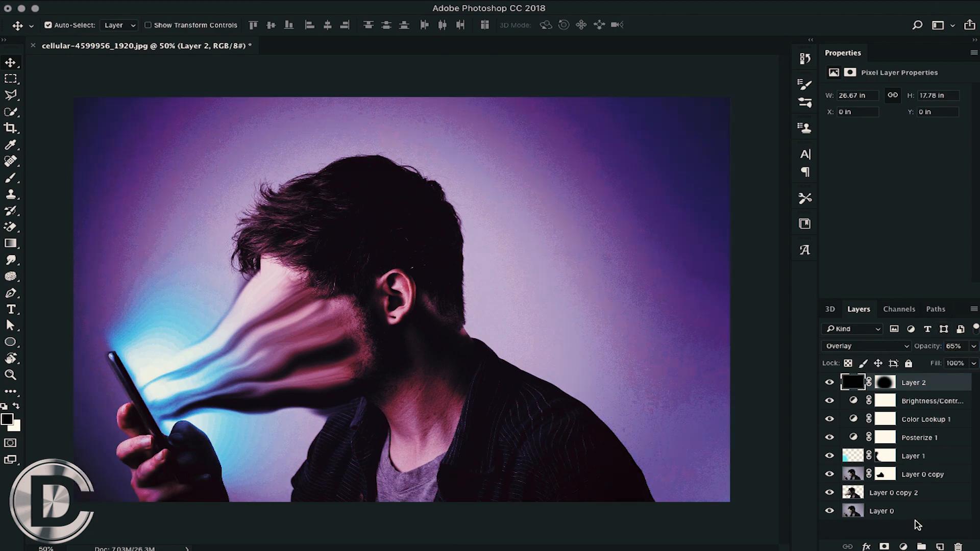